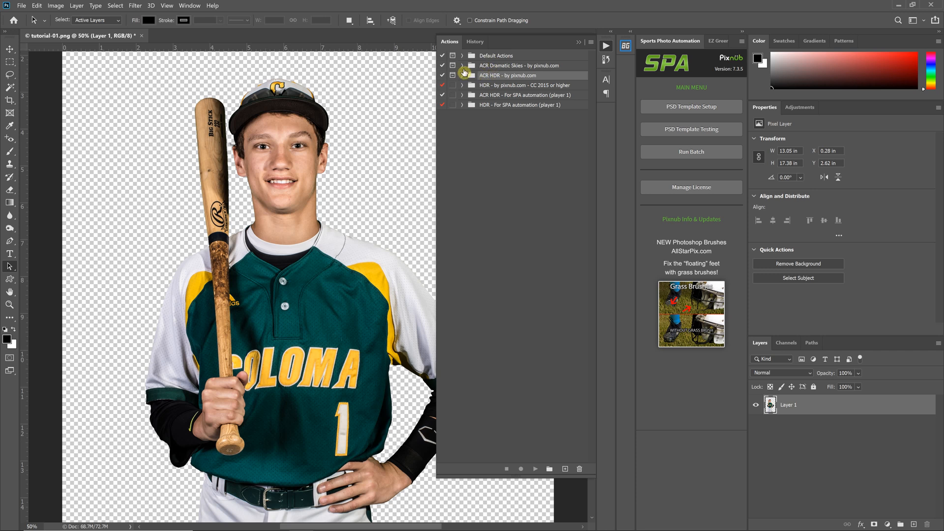
Examine the ACR HDR action set and the Camera Raw Filter settings recorded in the HDR Strength 04 action.
click(462, 75)
click(470, 115)
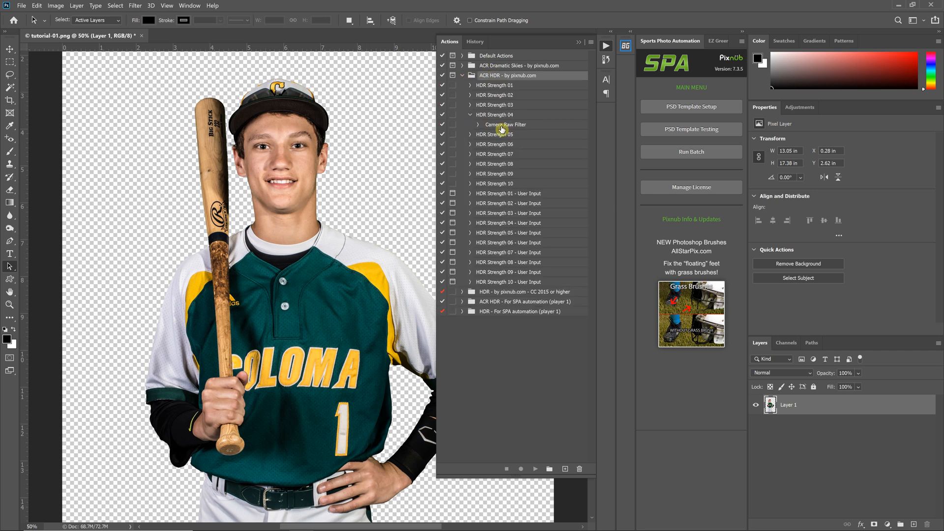
click(478, 125)
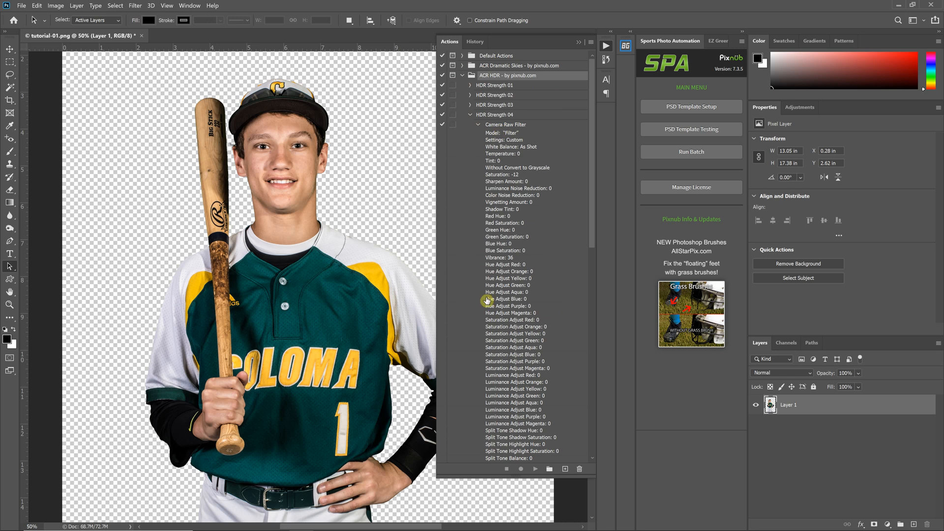
click(478, 126)
click(469, 114)
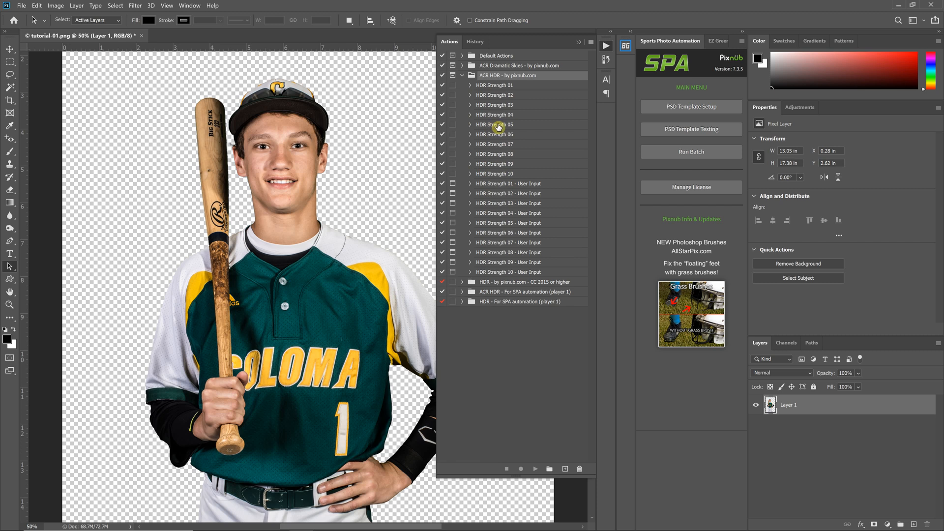
click(462, 76)
Look through the radius and strength actions in the HDR - by pixnub.com - CC 2015 or higher set, and put the action list away.
click(509, 87)
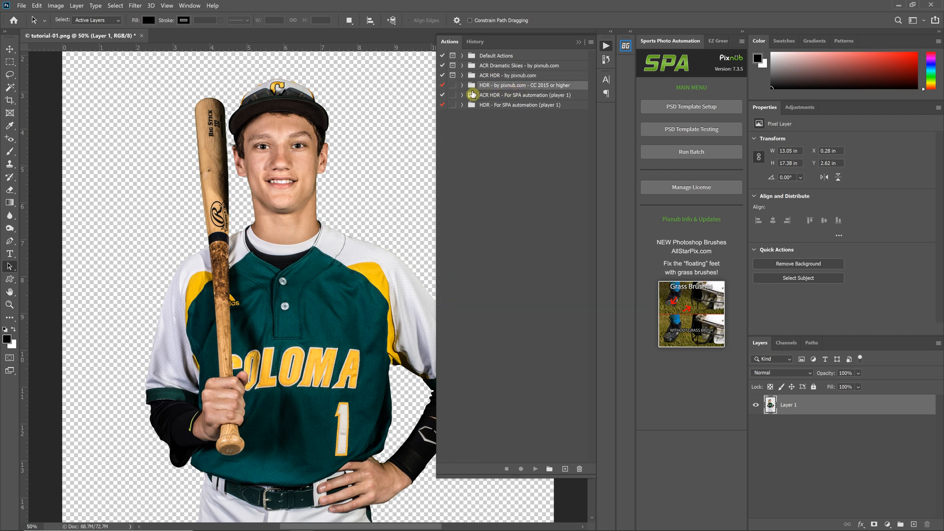
click(463, 87)
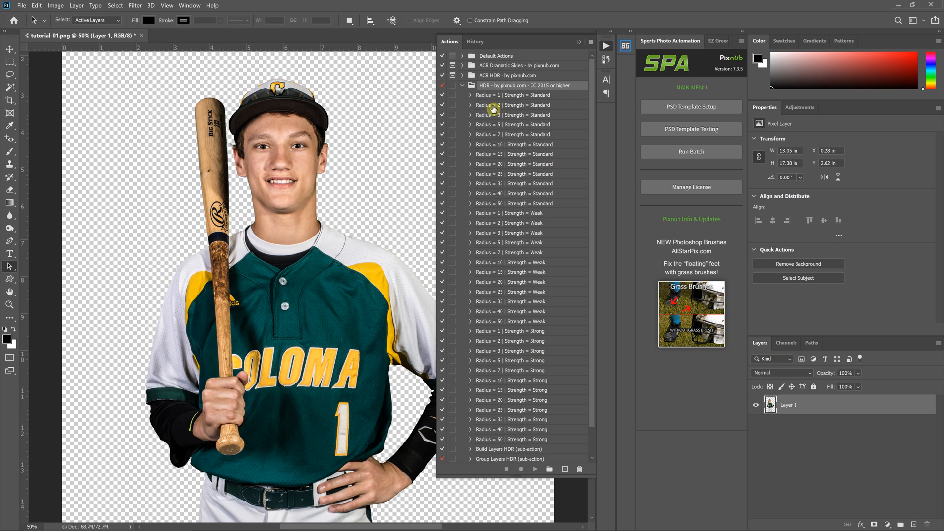
click(462, 86)
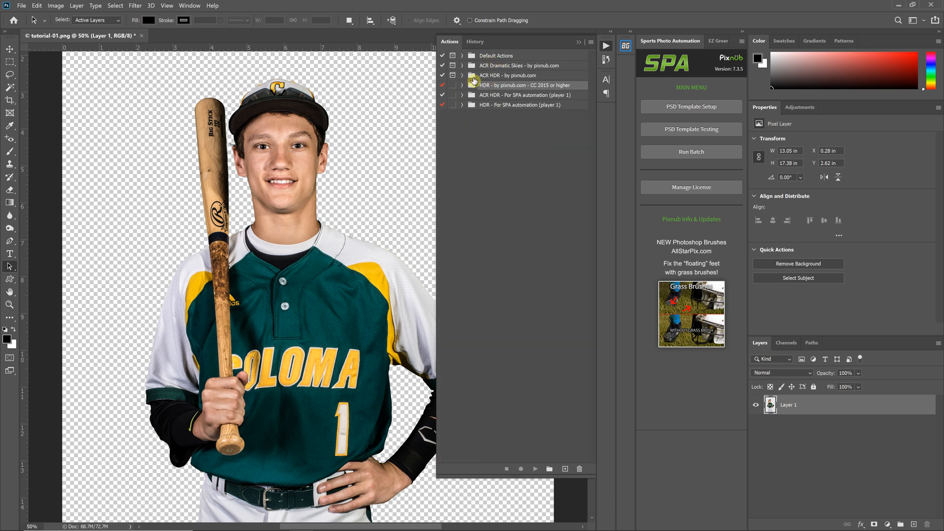
click(579, 43)
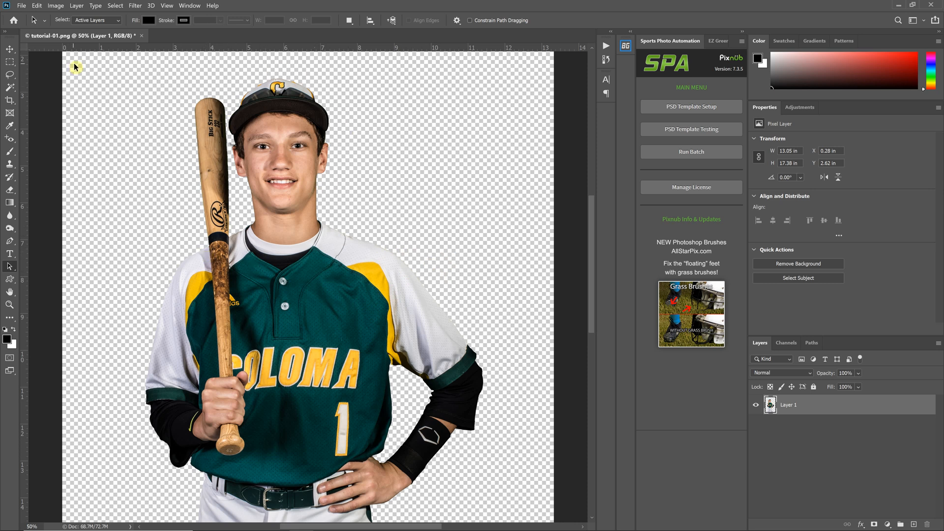
Start the Camera Raw filter on Layer 1 and load HDR Strength 05.xmp from the Basic HDR Effect presets folder.
click(134, 6)
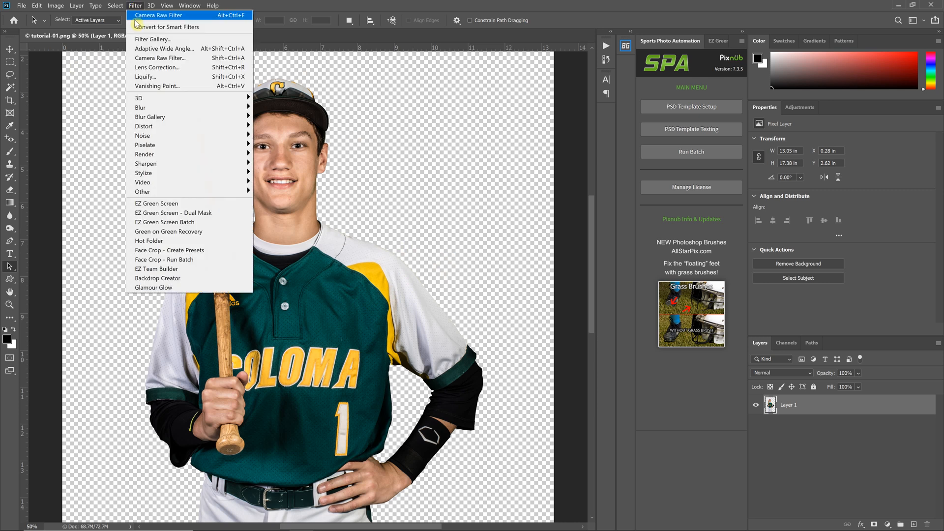
click(176, 59)
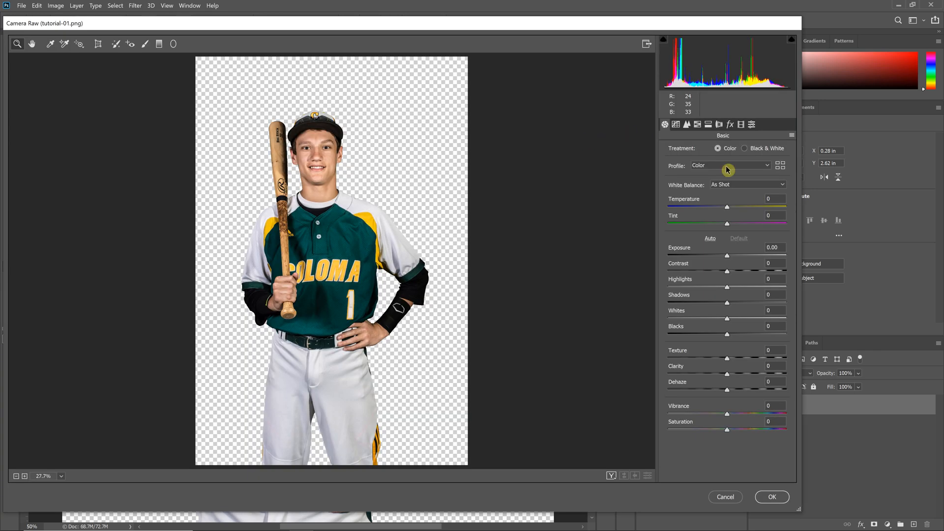
click(792, 136)
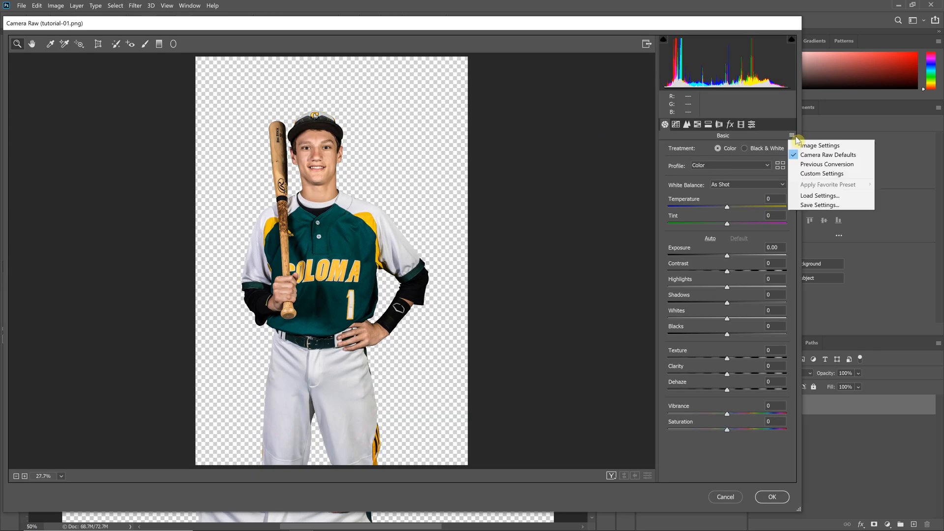
click(820, 195)
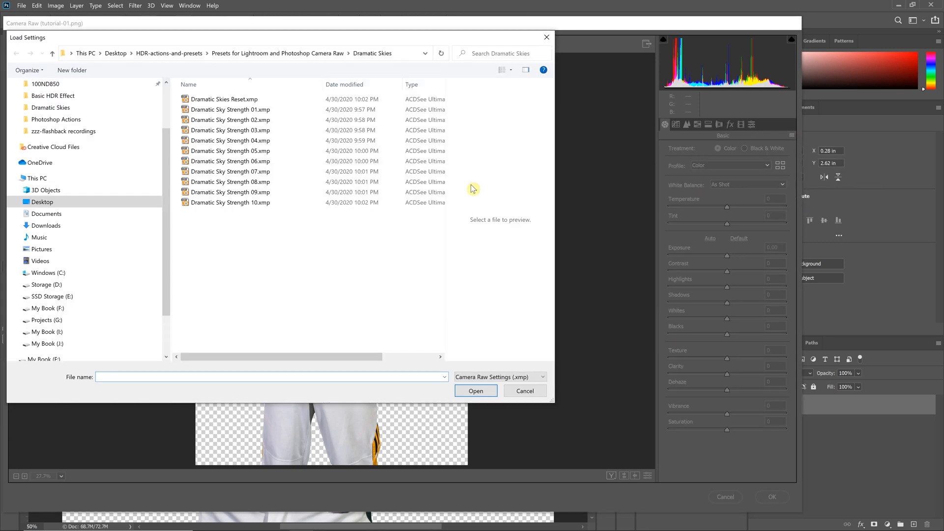
click(169, 53)
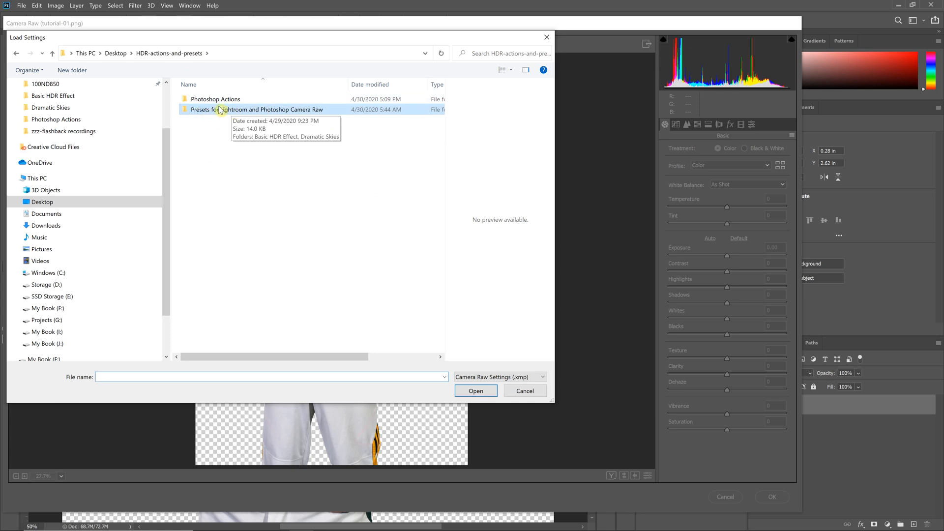
double_click(306, 110)
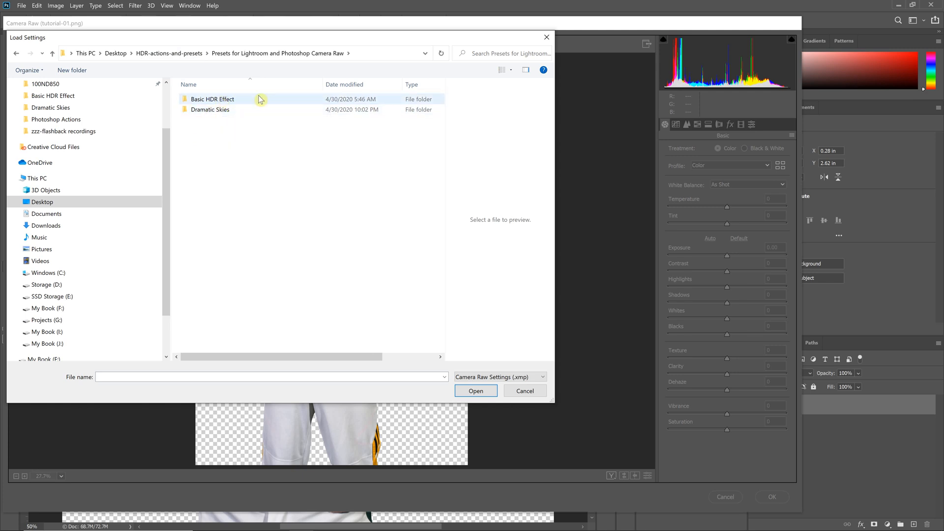
drag(271, 43, 418, 79)
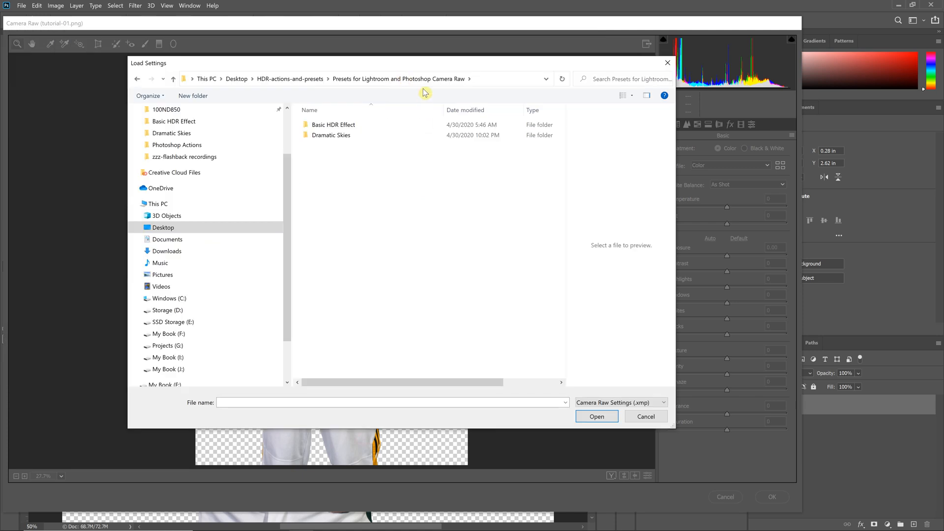
double_click(348, 127)
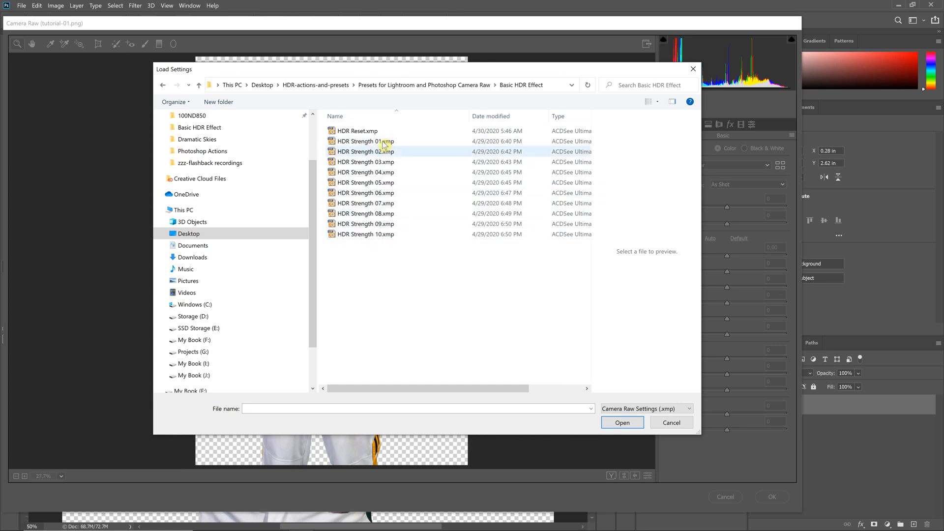
click(386, 182)
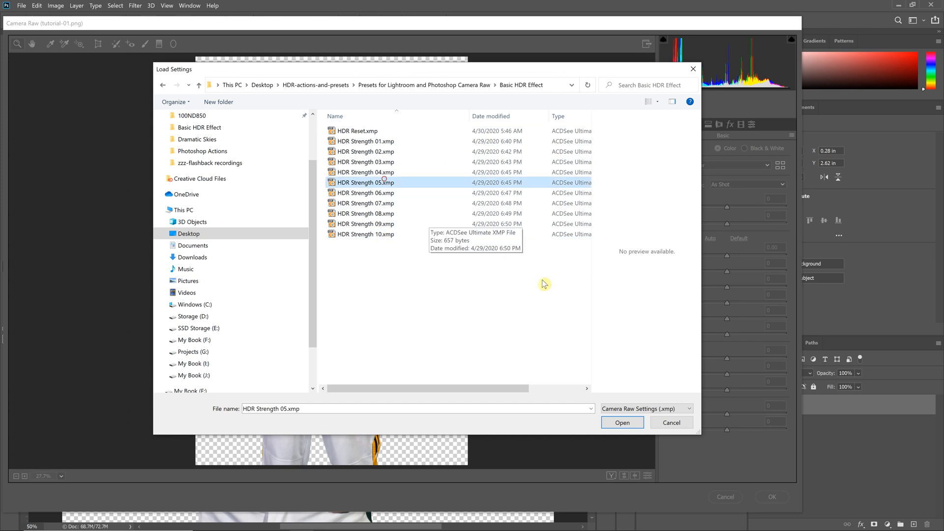
click(622, 422)
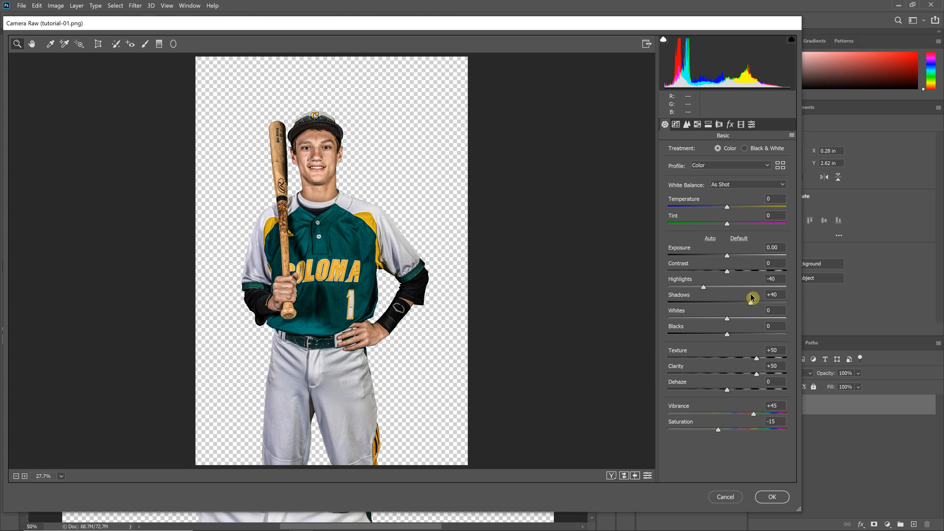
Adjust the loaded preset manually, setting Clarity to +93, Texture to +44 and Vibrance to +32.
mouse_move(758, 377)
mouse_down()
mouse_move(780, 375)
mouse_move(736, 363)
mouse_move(753, 358)
mouse_up()
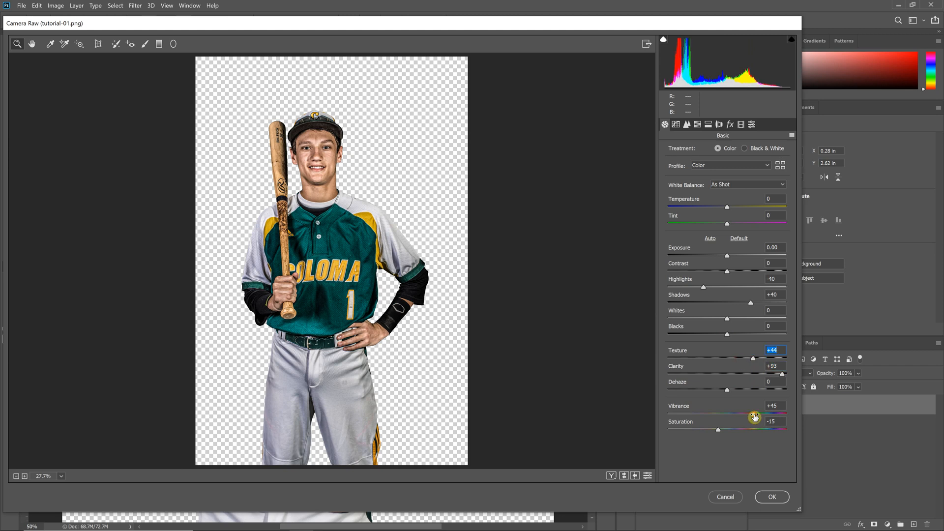
drag(753, 413, 746, 414)
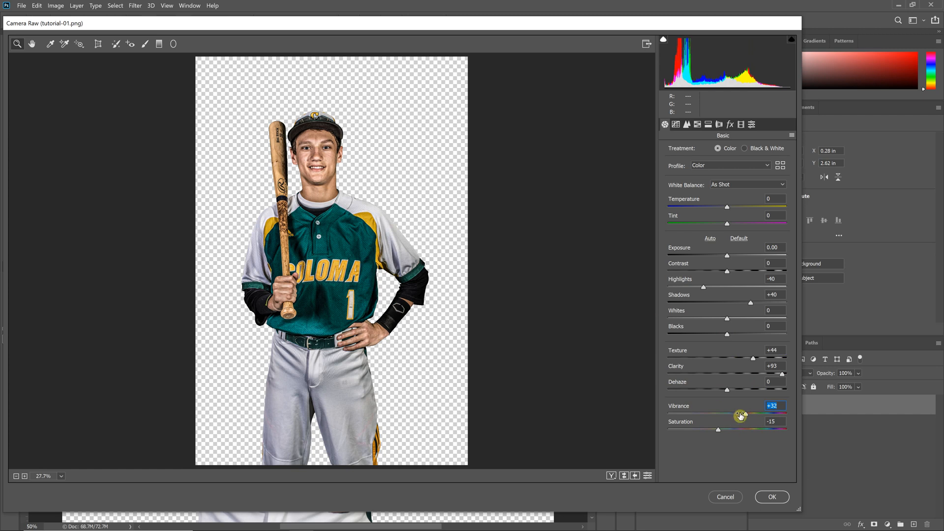
Load the HDR Strength 03.xmp settings file in place of the manual adjustments.
click(792, 136)
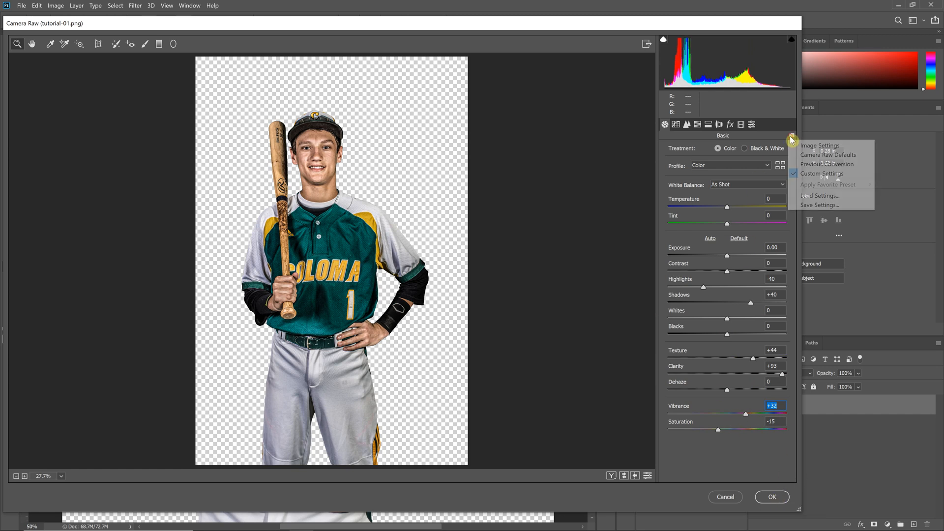
click(809, 196)
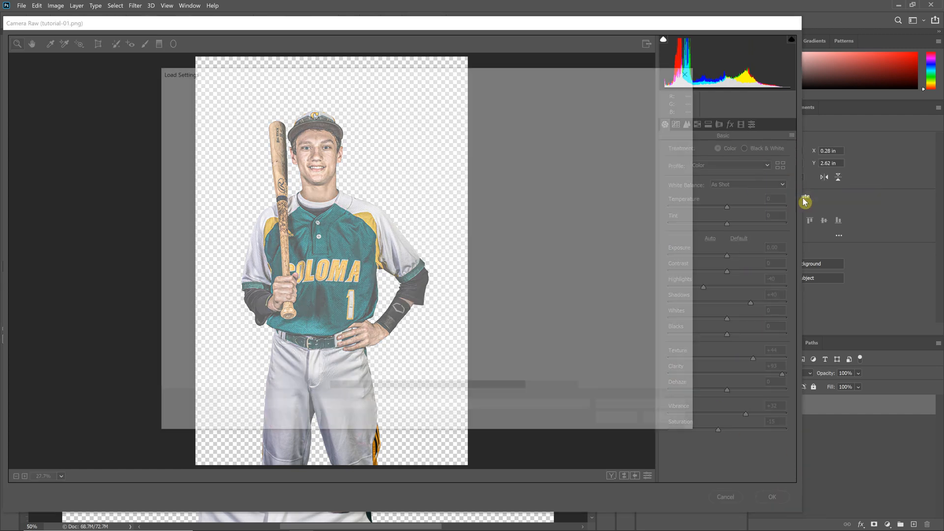
click(389, 163)
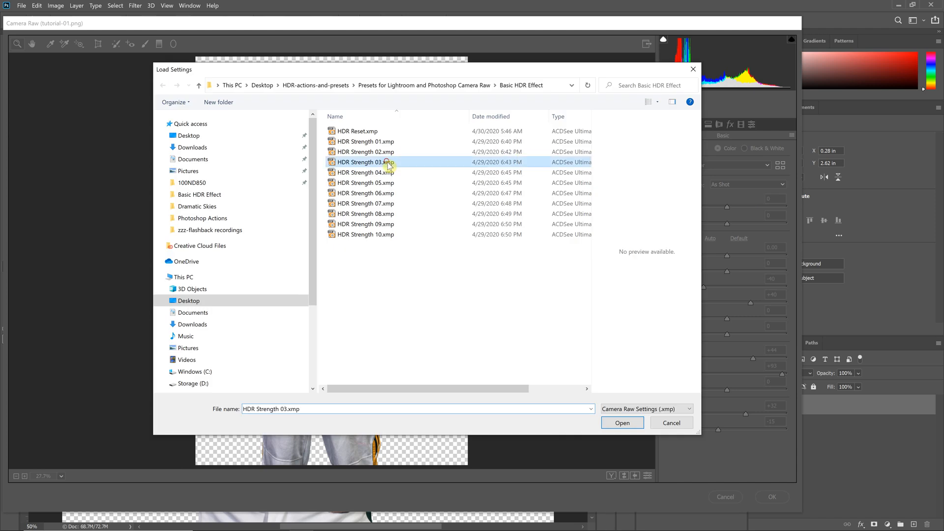
click(621, 423)
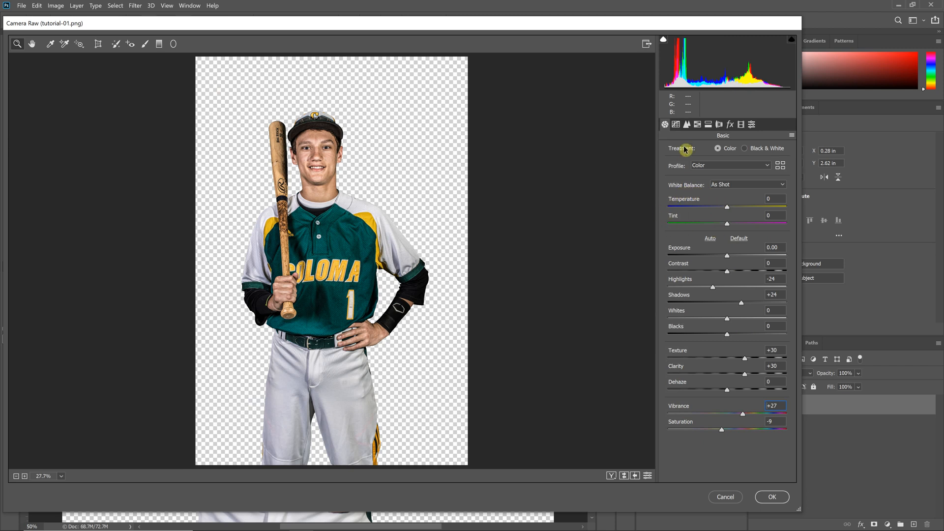
Review the Camera Raw adjustment categories through Lens Corrections and return to the Basic settings.
click(687, 126)
click(697, 125)
click(708, 125)
click(719, 125)
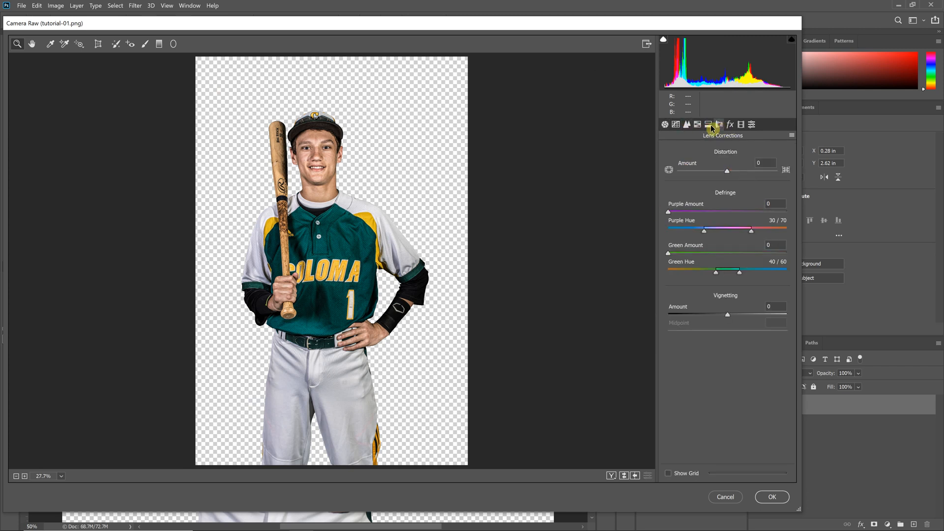
click(665, 125)
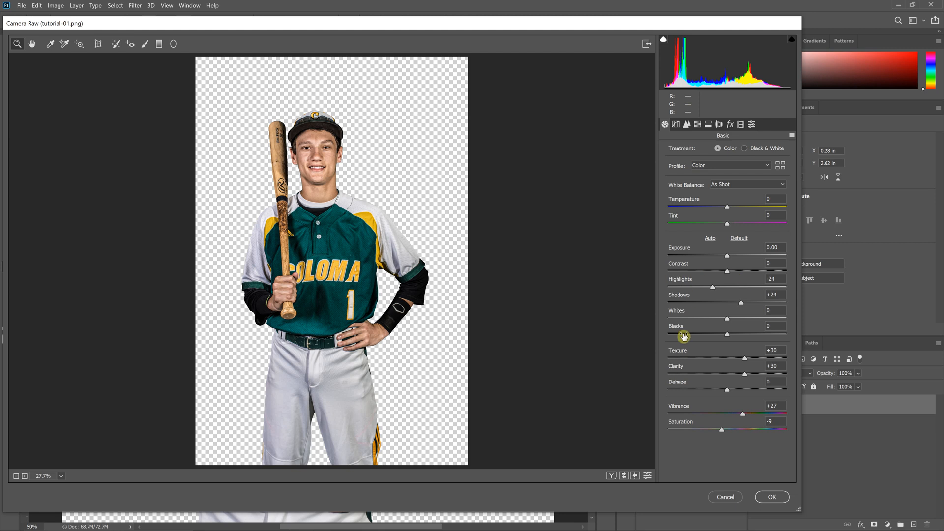
Change the white balance of the player photo to Temperature +47 and Tint -2.
click(791, 135)
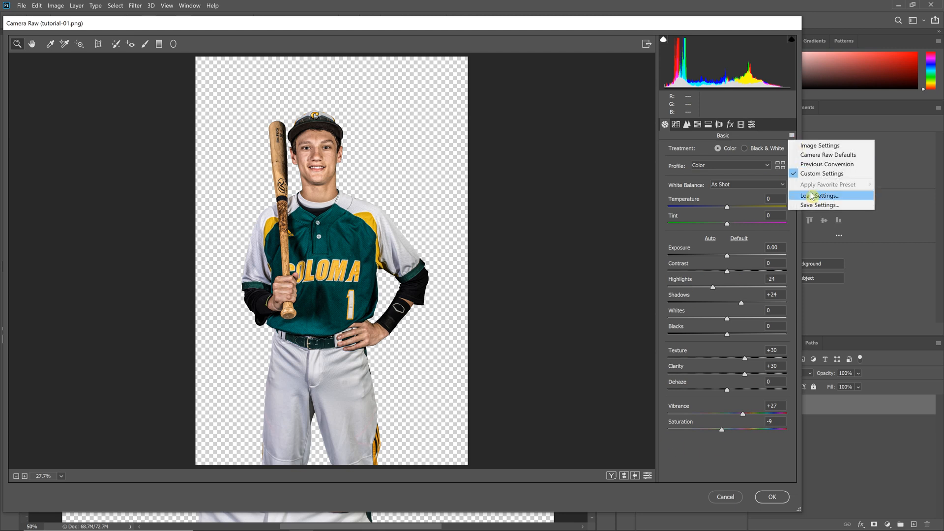
click(704, 198)
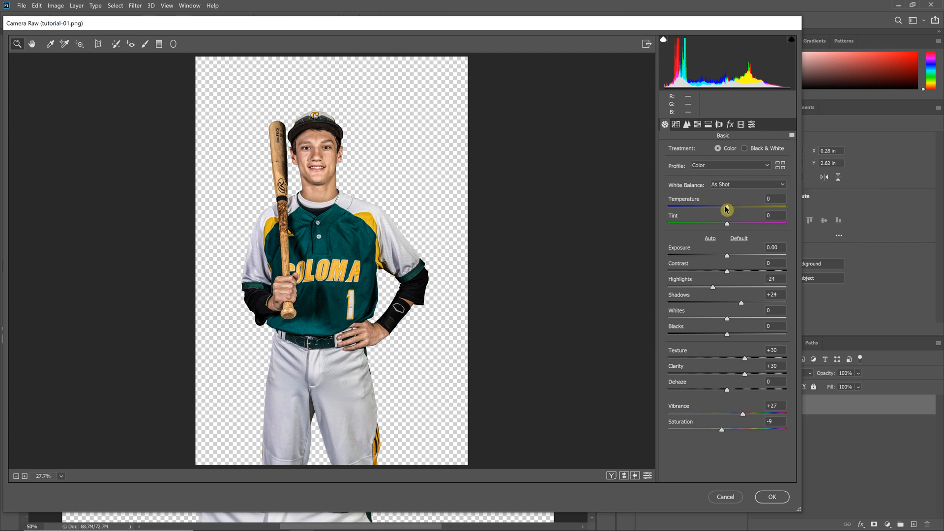
drag(728, 210, 755, 209)
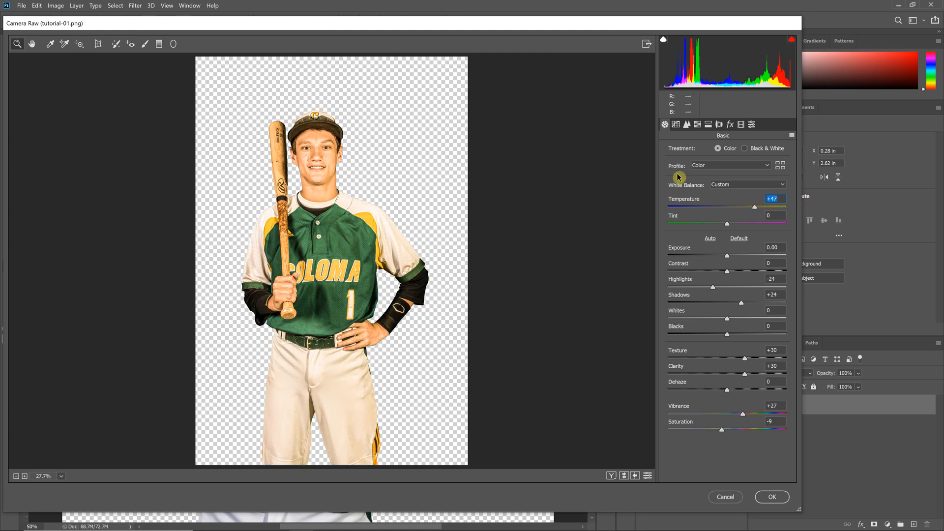
drag(687, 224, 776, 162)
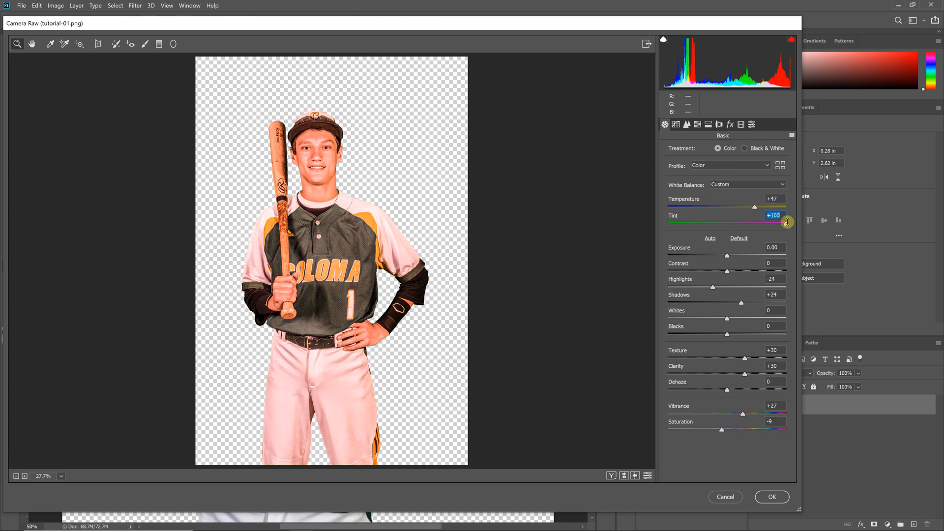
drag(787, 222, 727, 223)
Load the HDR Strength 05.xmp preset over the custom white balance.
click(792, 135)
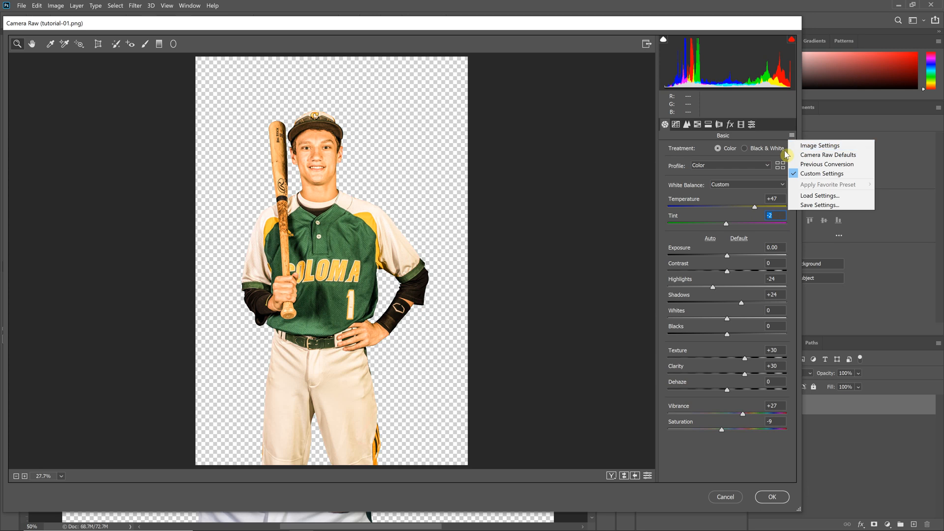
click(820, 196)
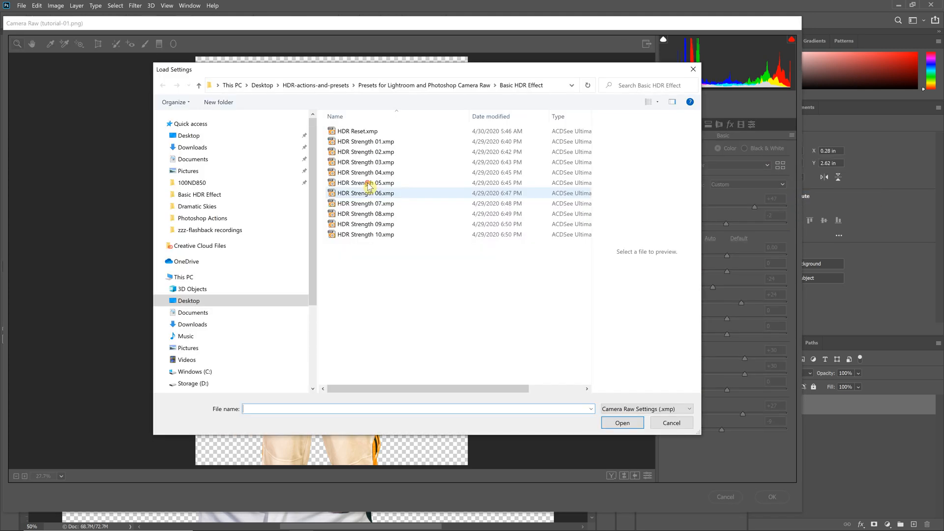
double_click(367, 186)
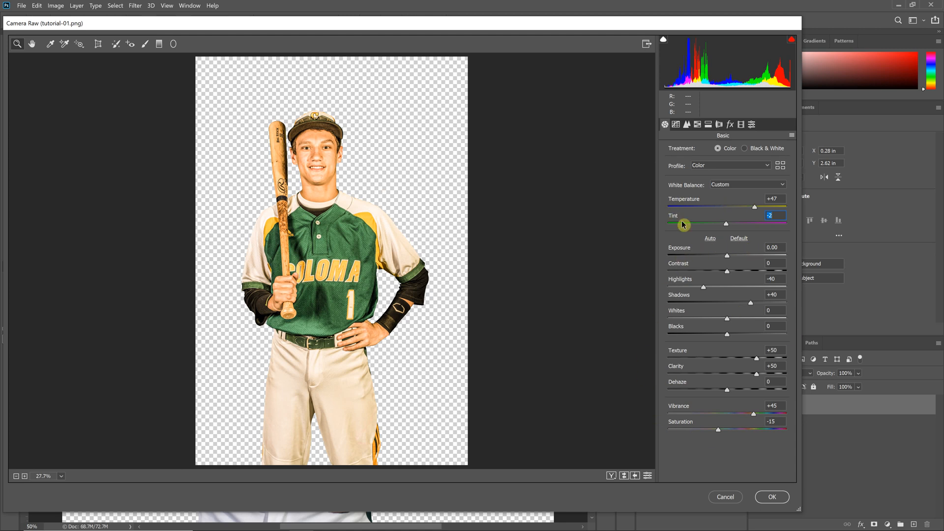
Set the Temperature to 0 and apply the Camera Raw filter to the photo.
drag(757, 207, 731, 209)
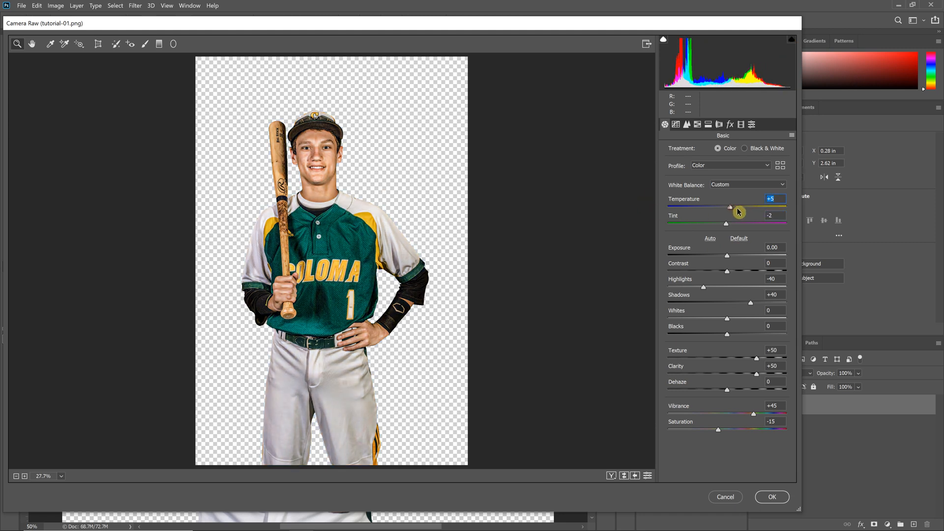
text(0)
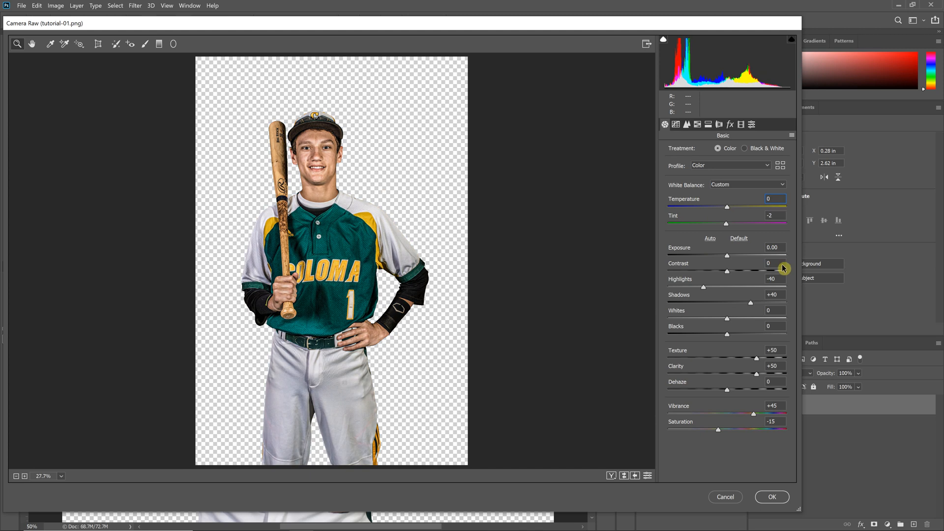
click(771, 497)
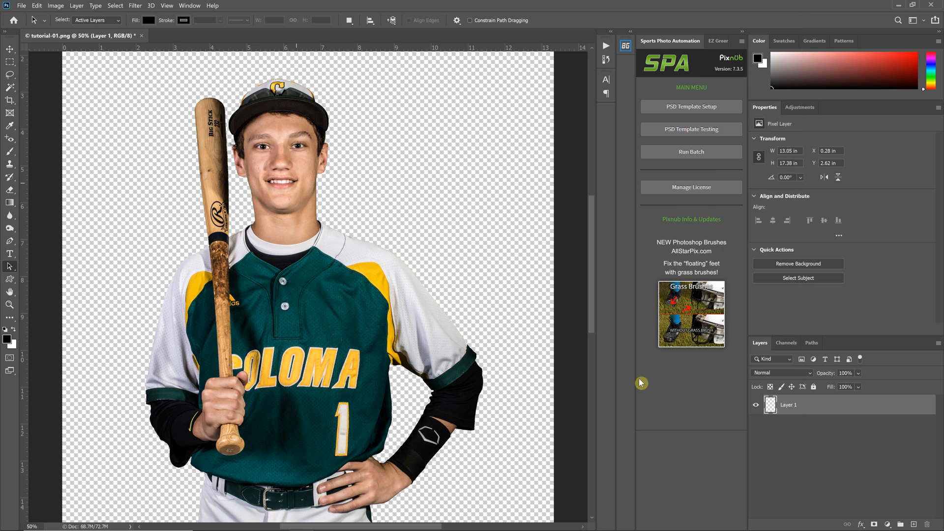
Minimize the open Photoshop and File Explorer windows and switch to Lightroom Classic.
click(898, 5)
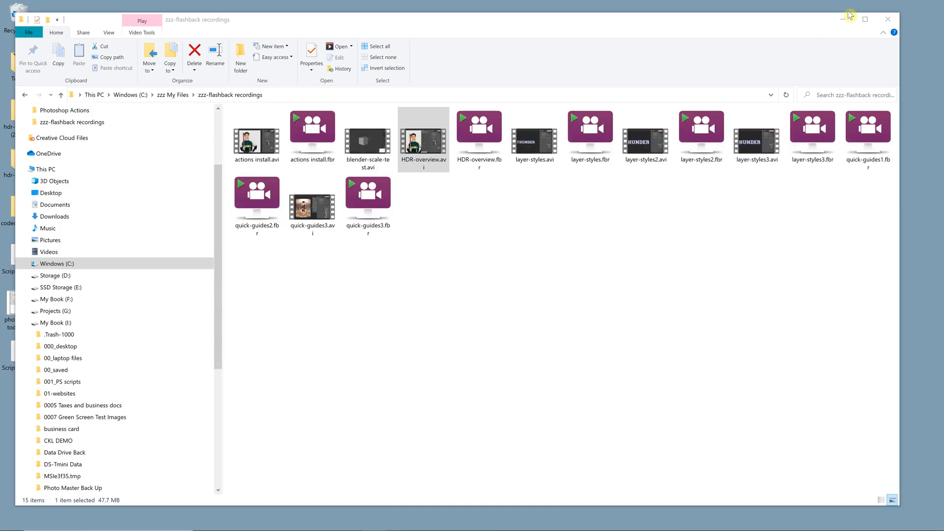
click(843, 18)
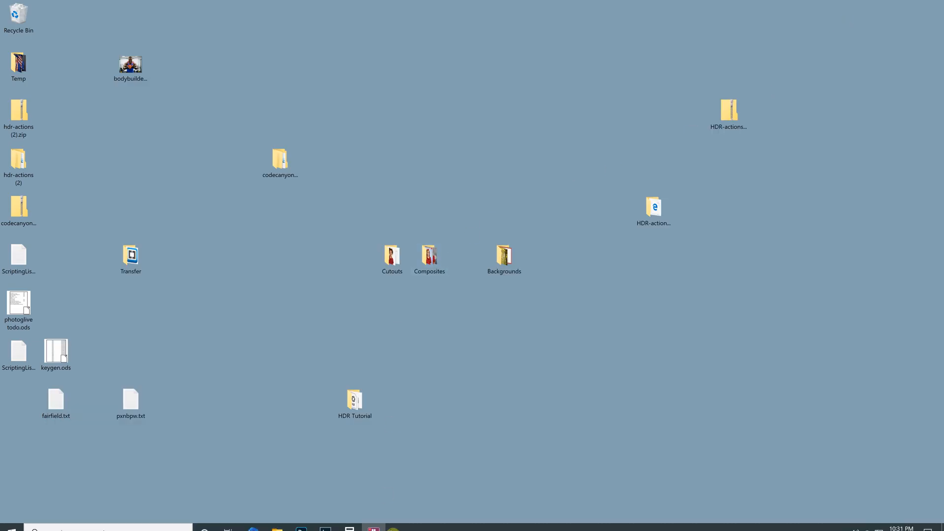
click(326, 522)
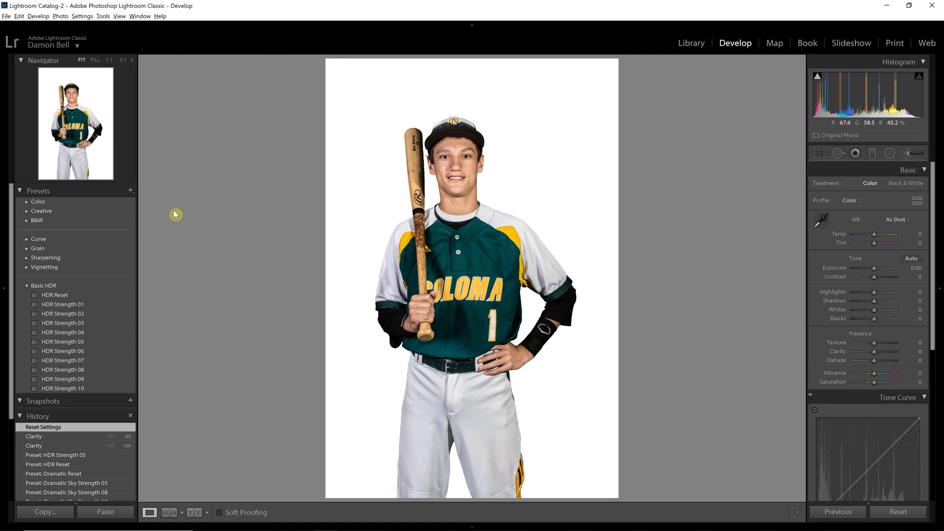
Collapse the Basic HDR preset group and delete it from the presets.
click(28, 286)
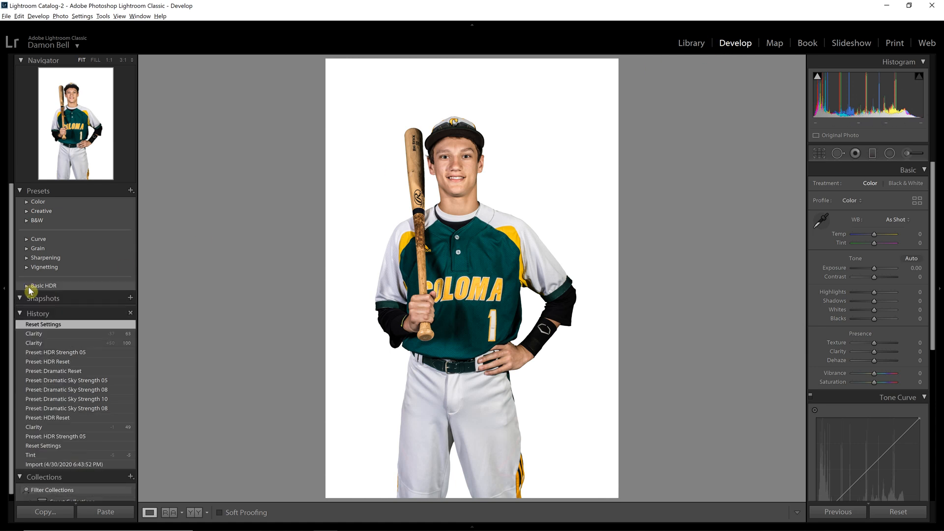
click(86, 285)
right_click(114, 289)
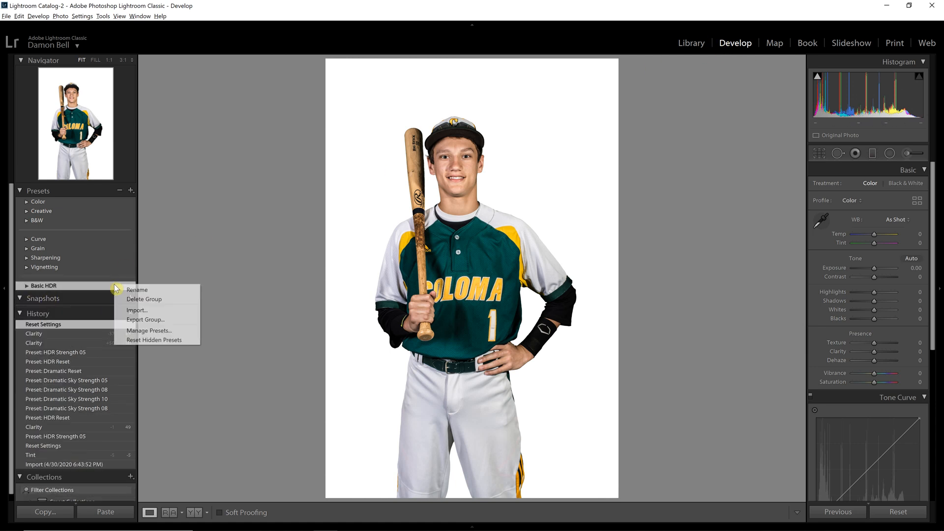
click(137, 300)
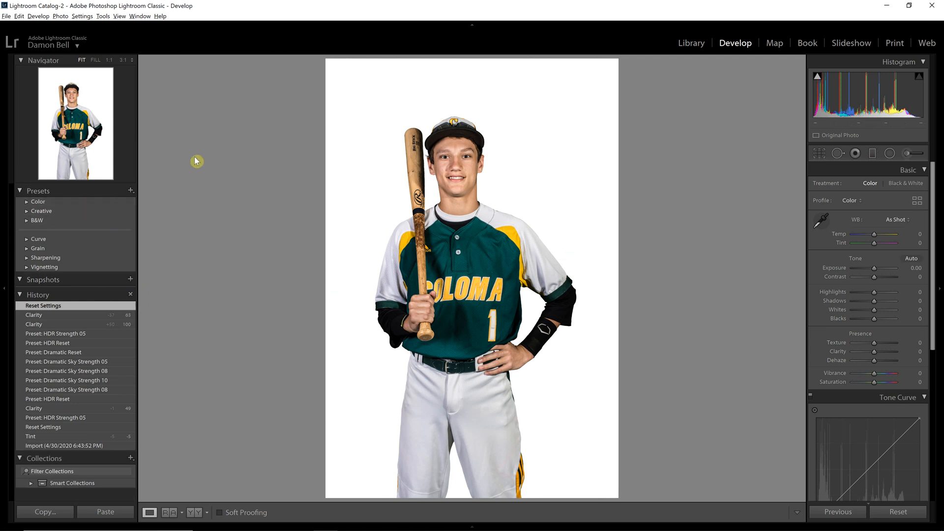
Import HDR Reset.xmp and HDR Strength 01.xmp through HDR Strength 10.xmp from the Basic HDR Effect folder as presets.
click(131, 190)
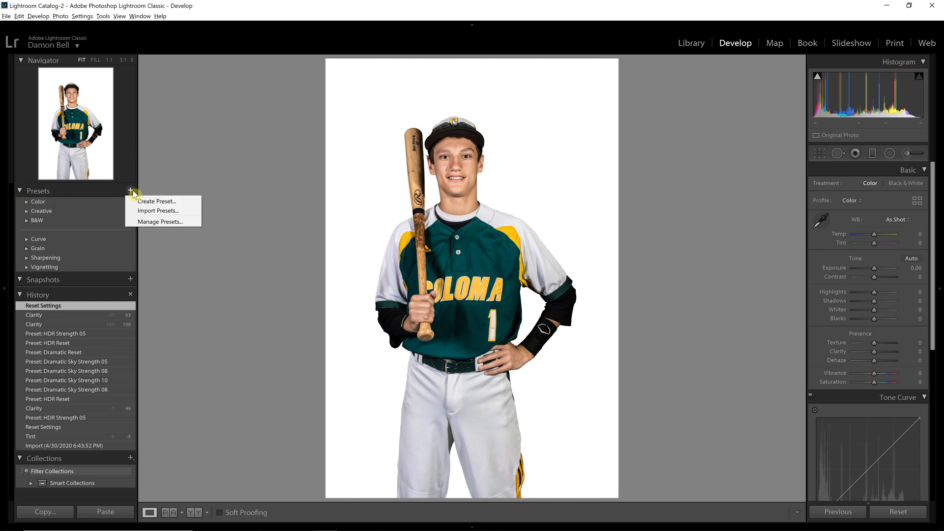
click(162, 210)
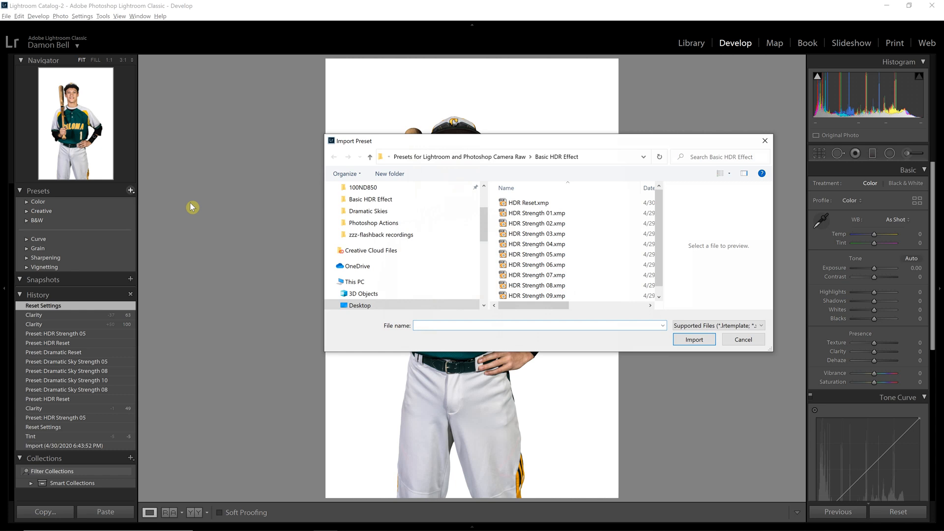
key(alt+Up)
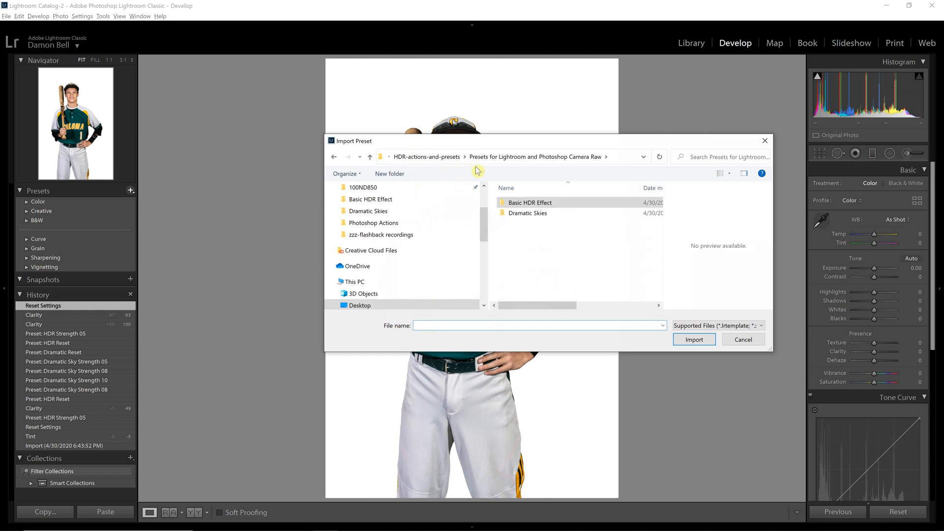
click(531, 204)
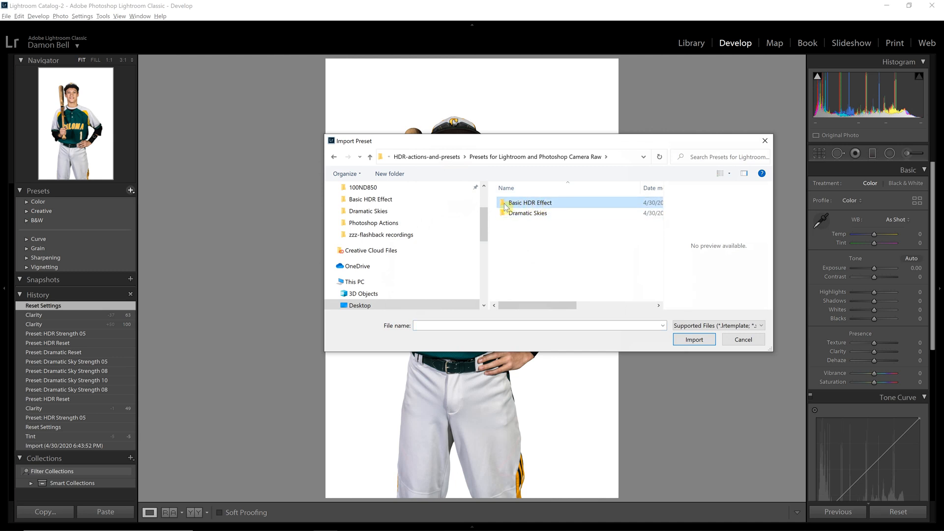
double_click(519, 205)
click(521, 203)
scroll(527, 219, down, 1)
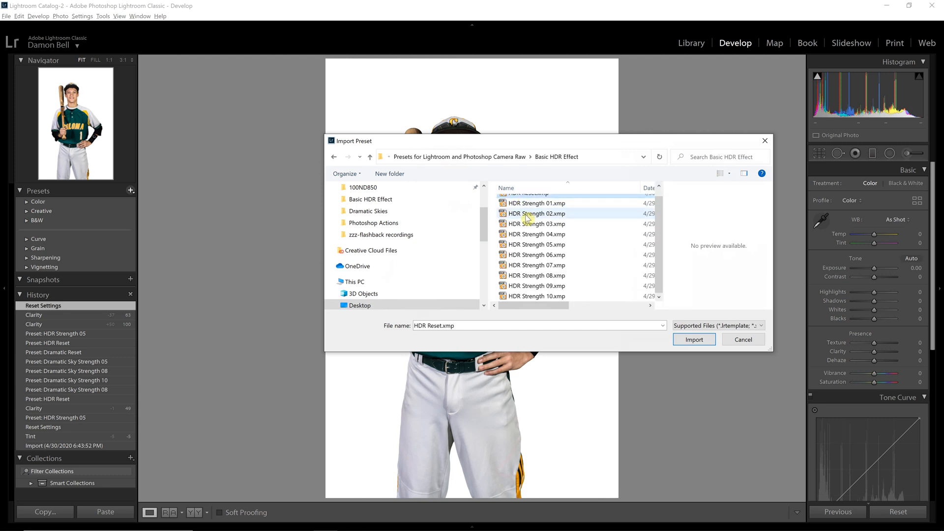
shift+click(537, 296)
click(702, 346)
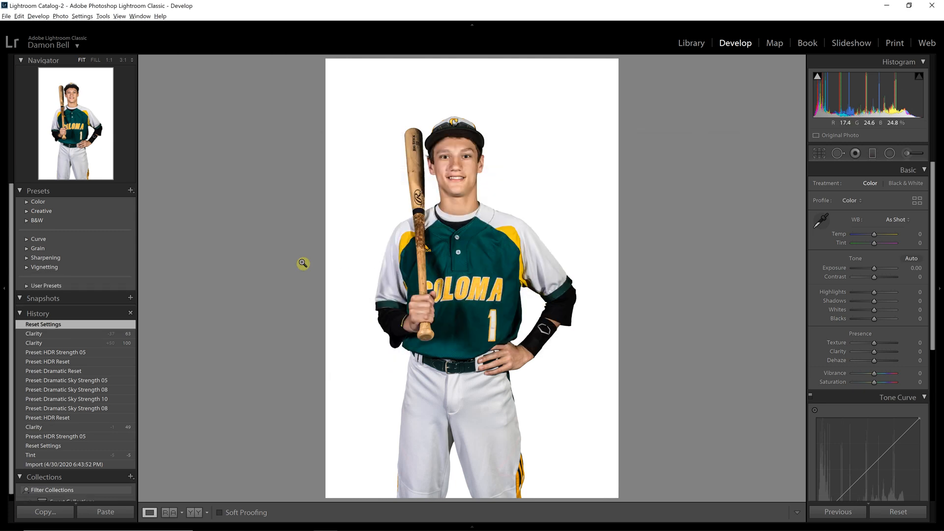
Rename the User Presets group to Basic HDR.
right_click(59, 283)
click(75, 288)
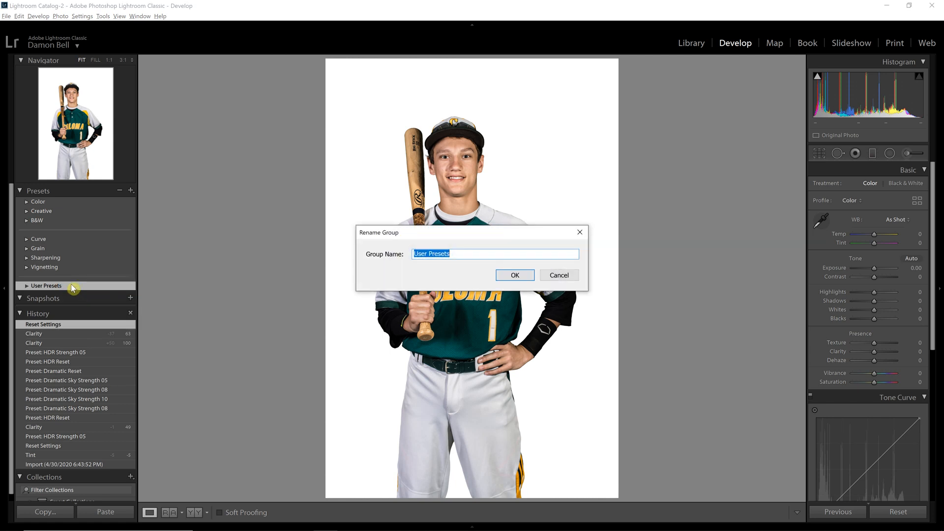
text(Basic HDR)
click(515, 275)
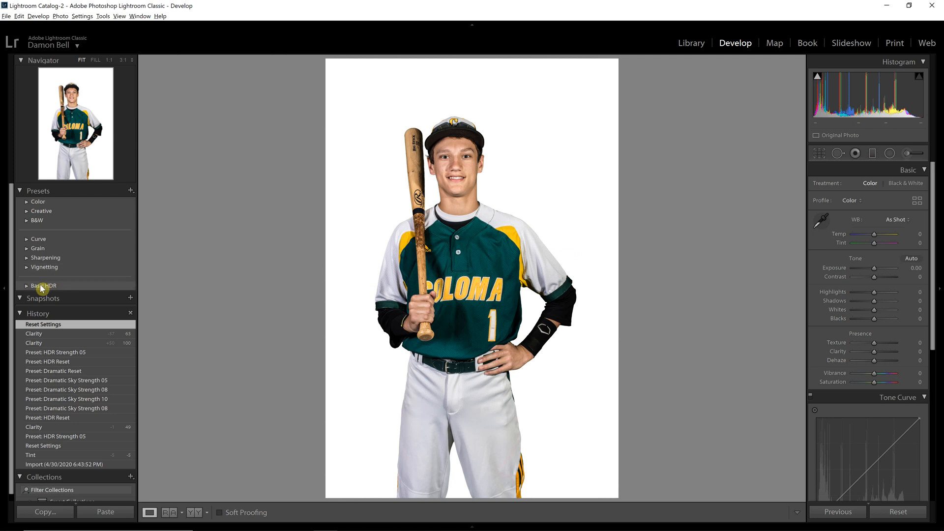
Apply the HDR Strength 05 preset from the Basic HDR group and adjust Vibrance to +24 and Clarity to +100.
click(27, 286)
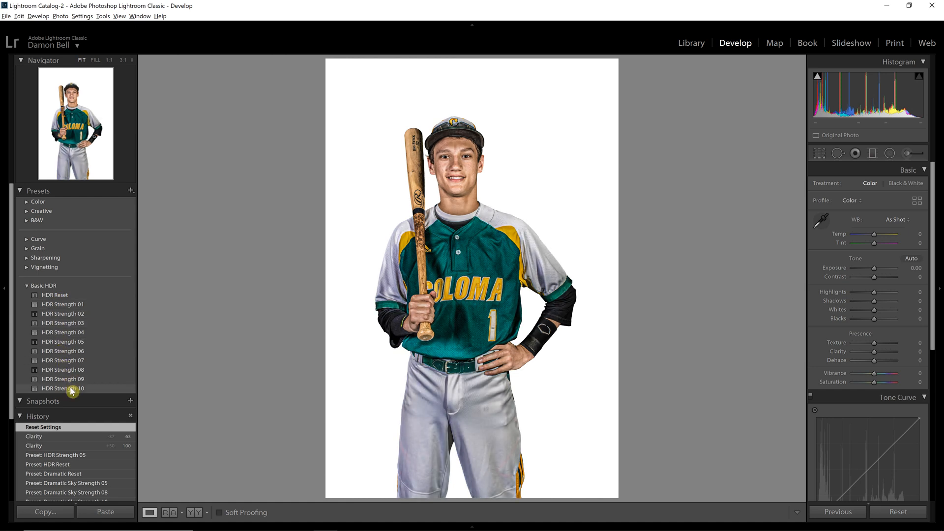
click(72, 343)
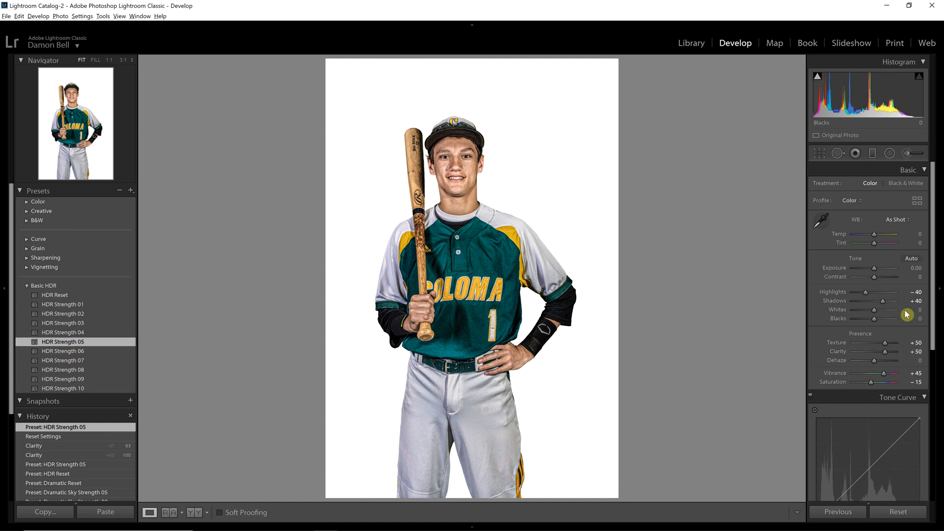
click(880, 372)
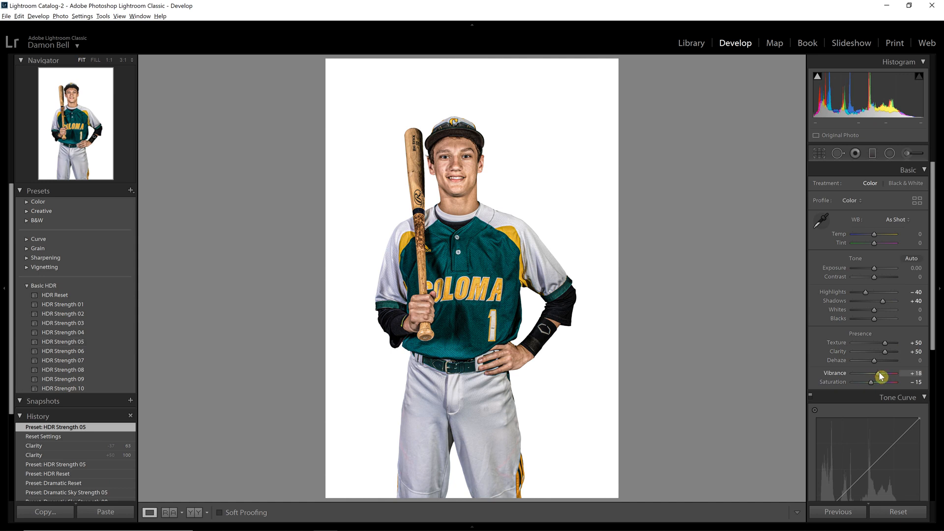
drag(885, 352, 899, 352)
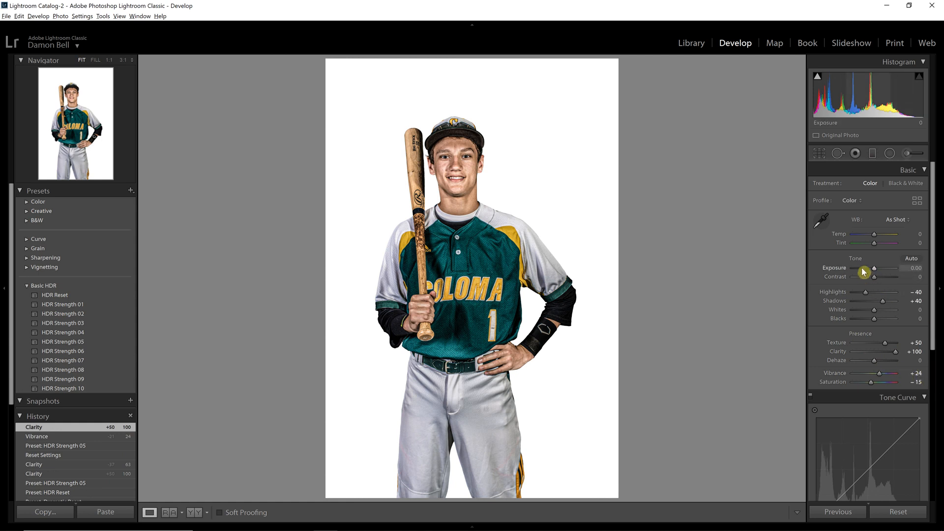
Set the white balance to Temp -75 and Tint +55 and apply the HDR Strength 03 preset over it.
scroll(862, 280, down, 1)
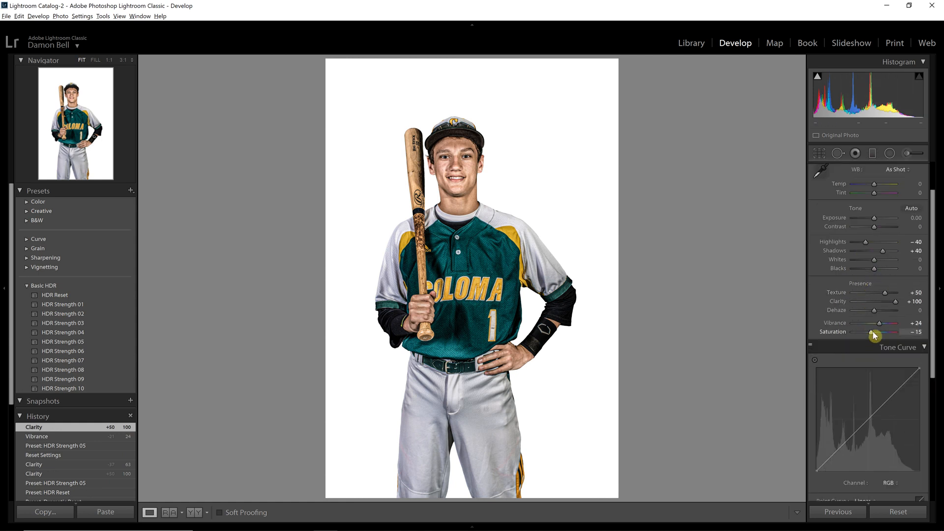
scroll(842, 231, up, 1)
mouse_move(875, 237)
mouse_down()
mouse_move(856, 234)
mouse_move(885, 243)
mouse_up()
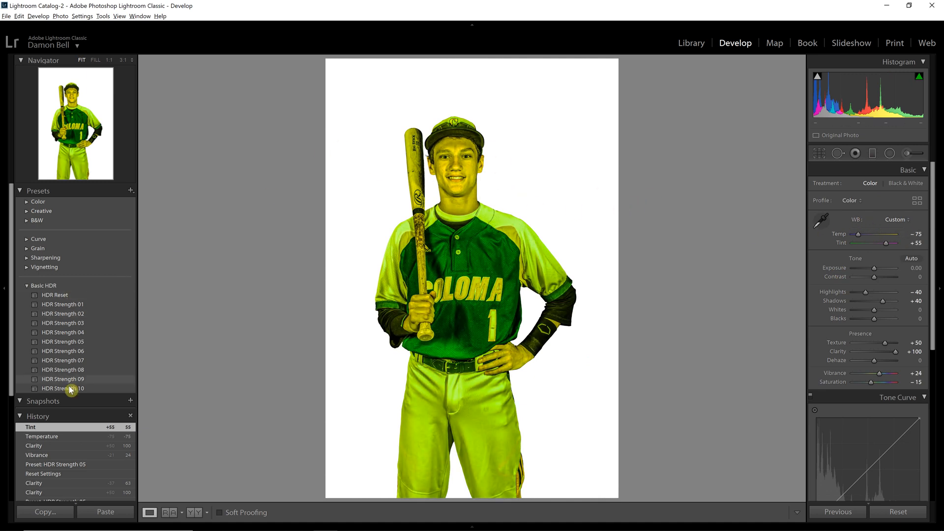
click(65, 324)
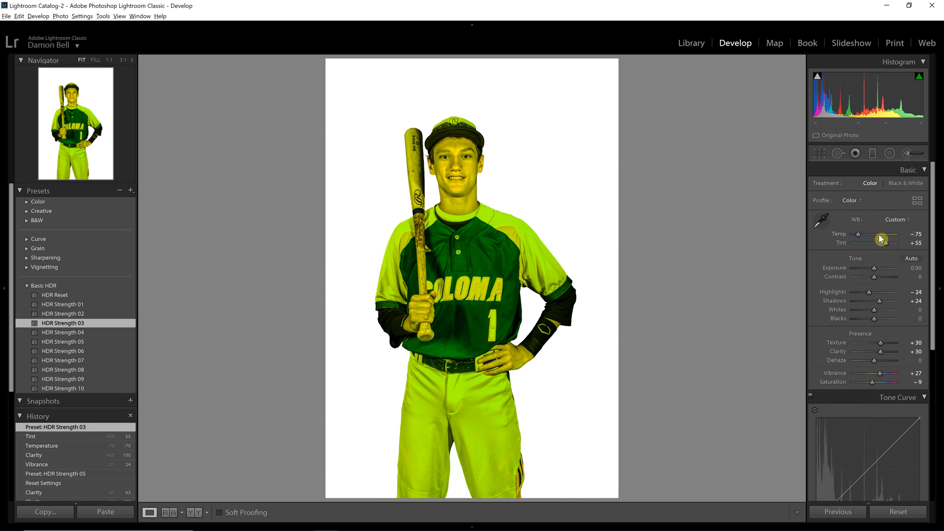
Change the white balance of the player photo to Temp +1 and Tint +6.
double_click(860, 238)
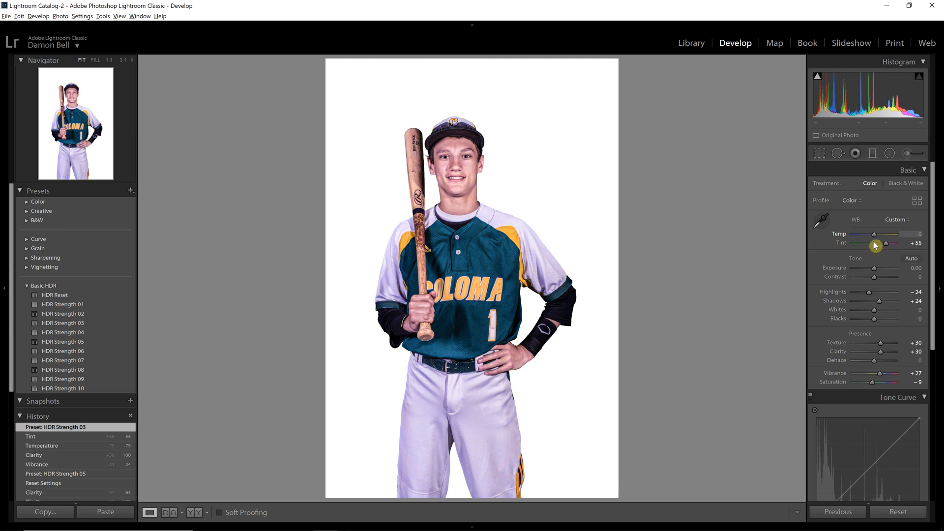
click(874, 244)
drag(873, 245, 879, 243)
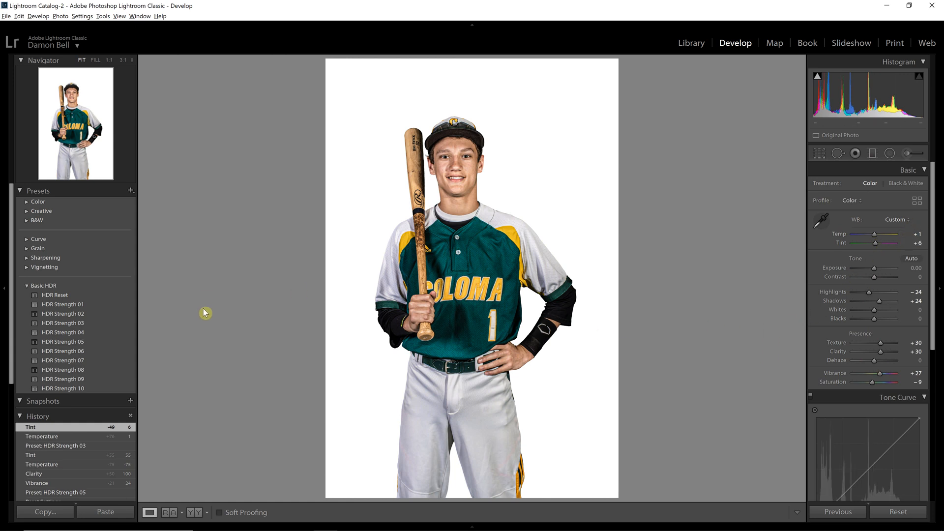
Apply the HDR Reset preset and set both Temp and Tint to 0.
click(55, 297)
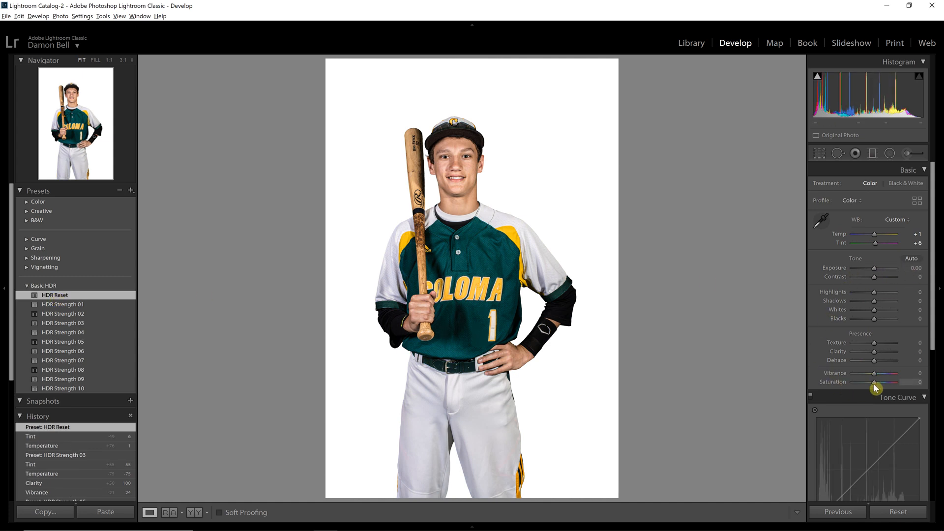
text(0)
click(916, 242)
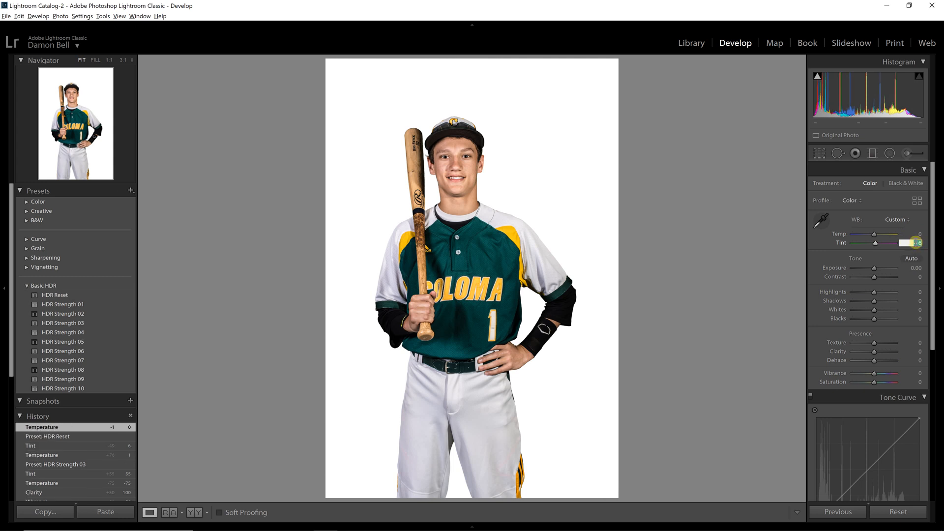
text(0)
key(shift+Tab)
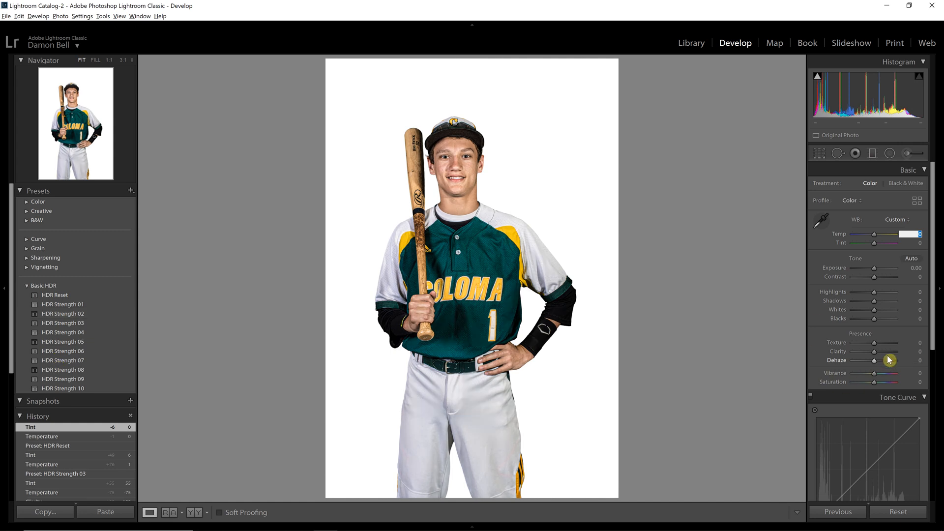
Switch to Photoshop and revert tutorial-01.png to its saved history state before the Camera Raw filter.
click(887, 9)
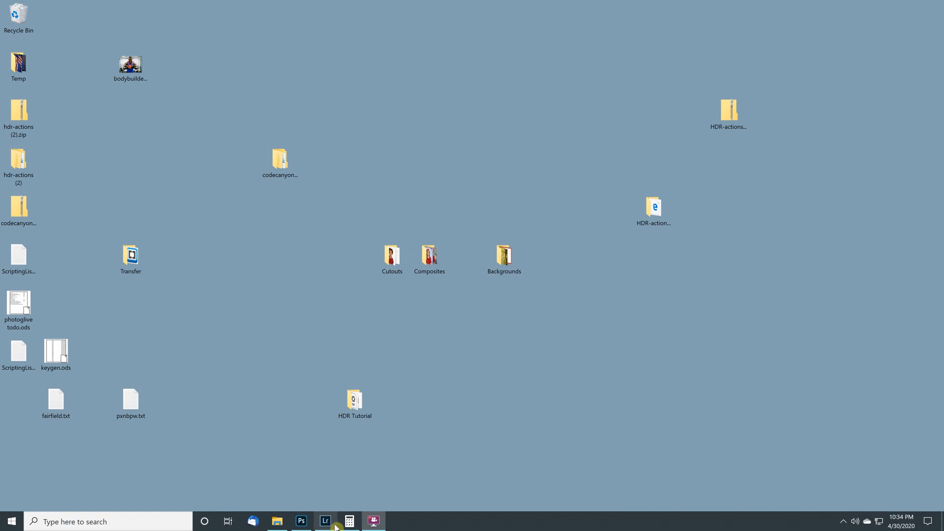
click(300, 521)
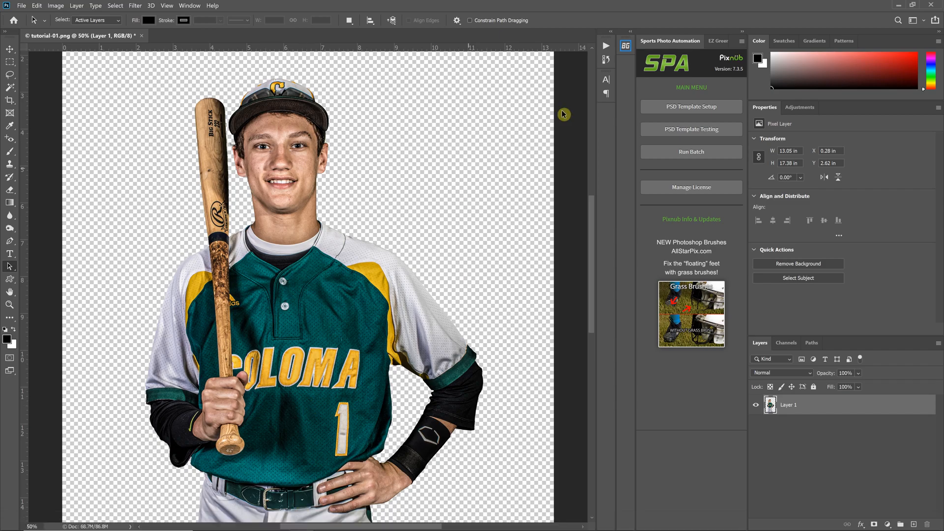
click(606, 47)
click(475, 41)
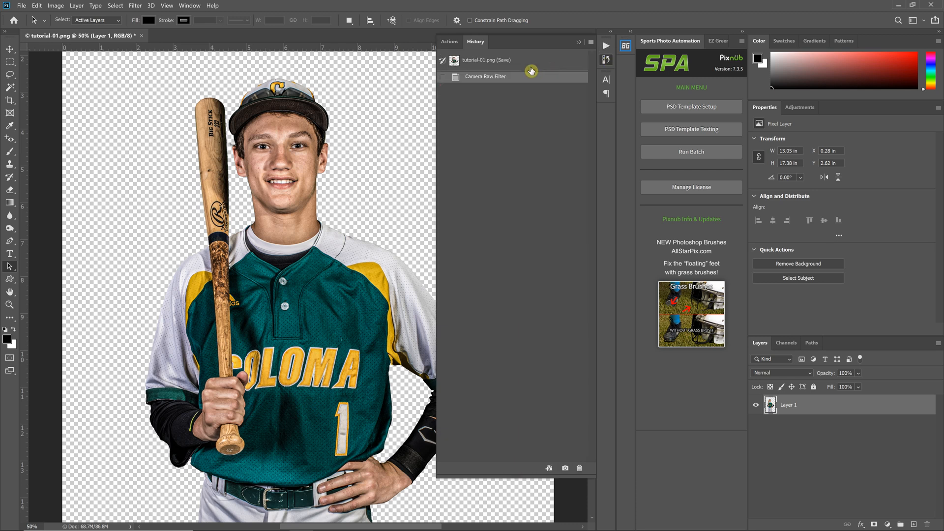
click(450, 60)
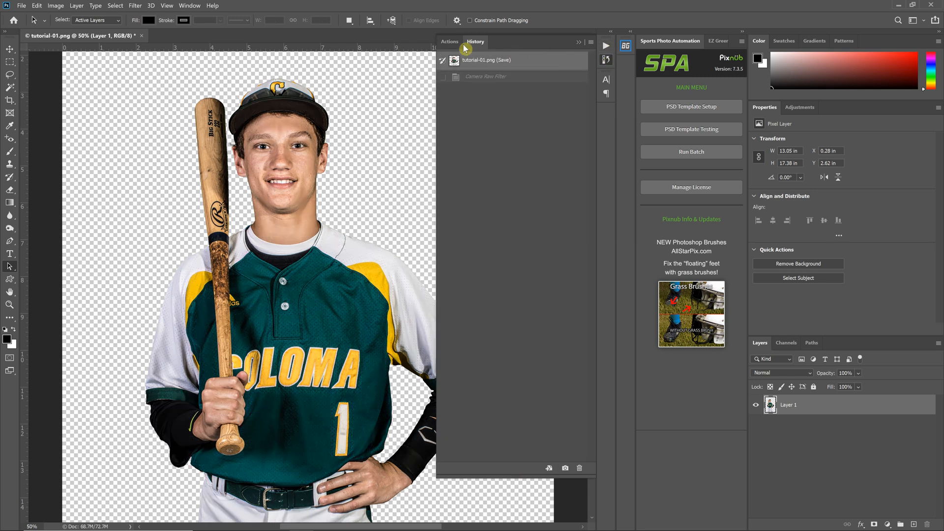
Expand the ACR HDR and ACR Dramatic Skies action sets by pixnub.com and examine their strength actions.
click(450, 41)
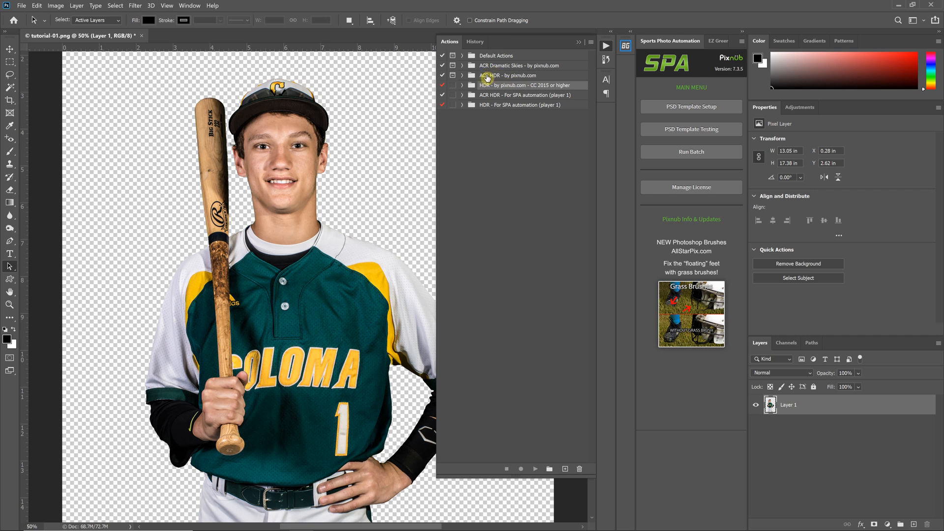
click(462, 75)
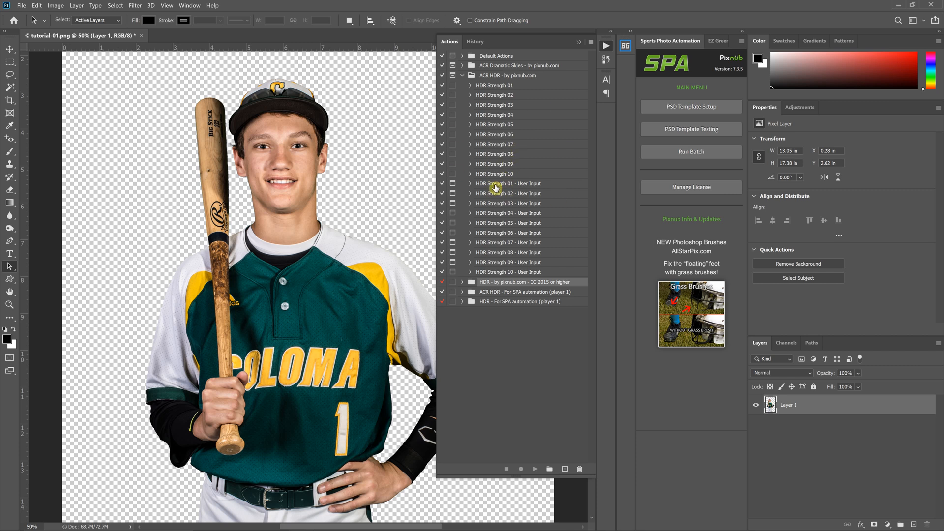
click(462, 65)
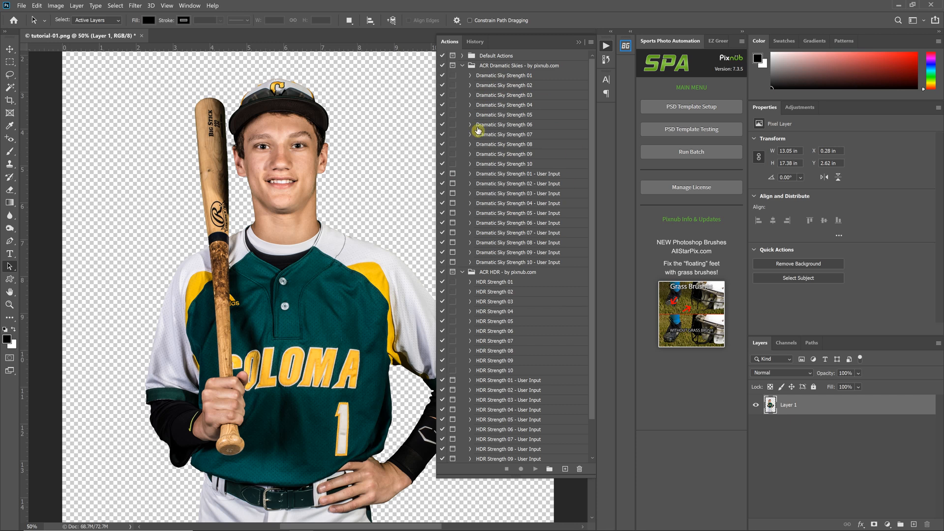
click(462, 67)
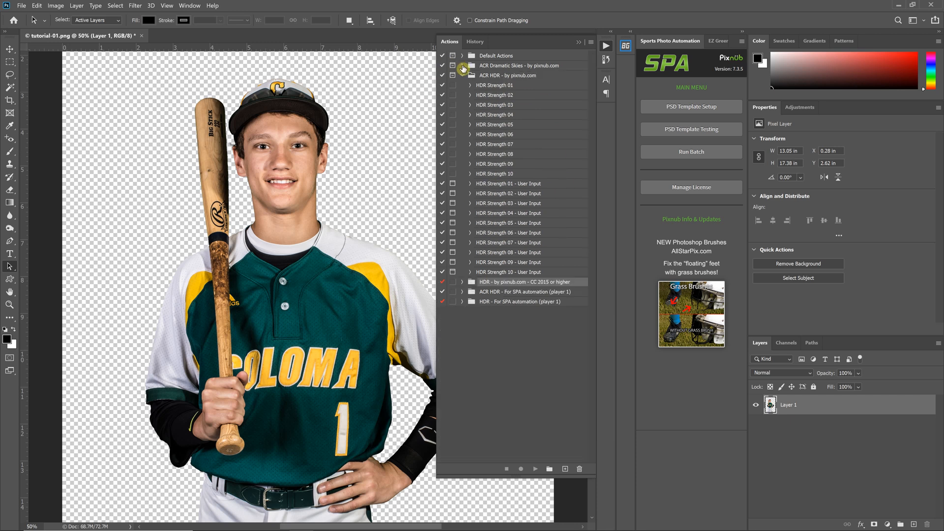
click(462, 66)
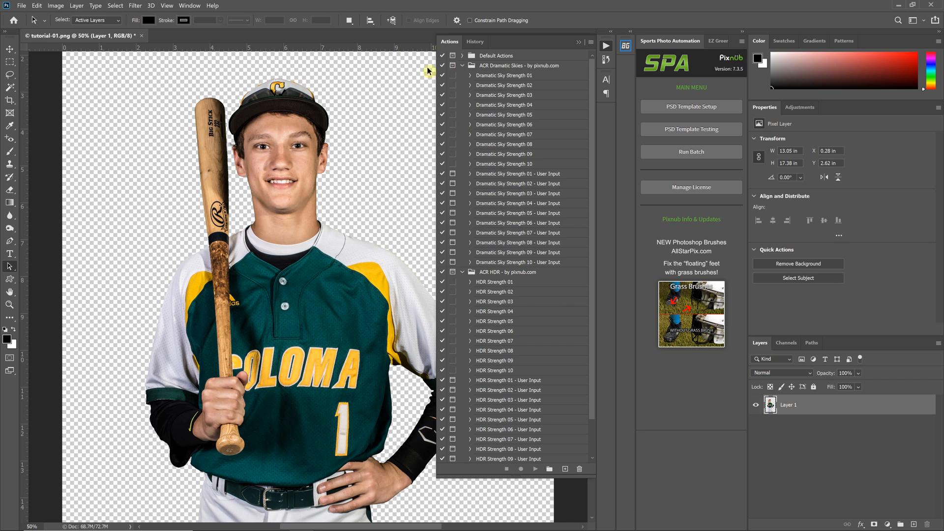
Collapse the ACR Dramatic Skies set and play the HDR Strength 05 action on the photo, followed by HDR Strength 06.
click(462, 66)
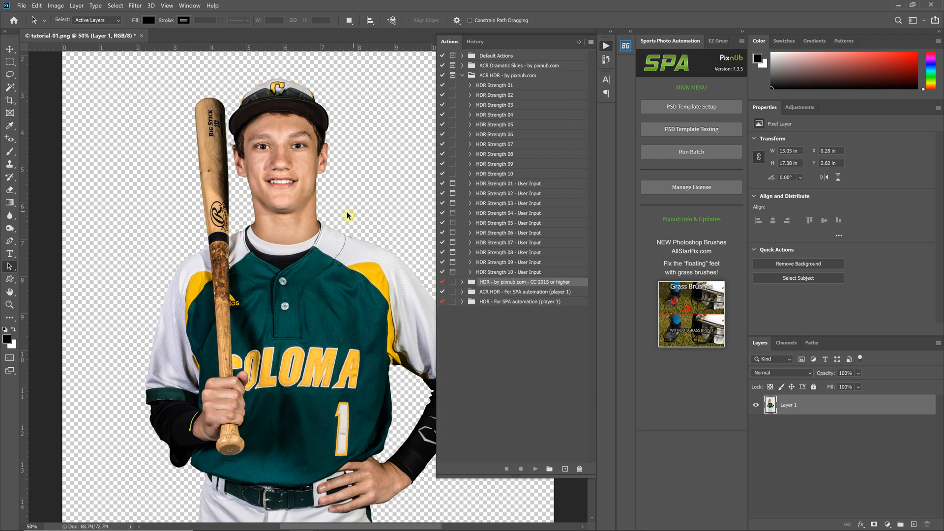
click(499, 126)
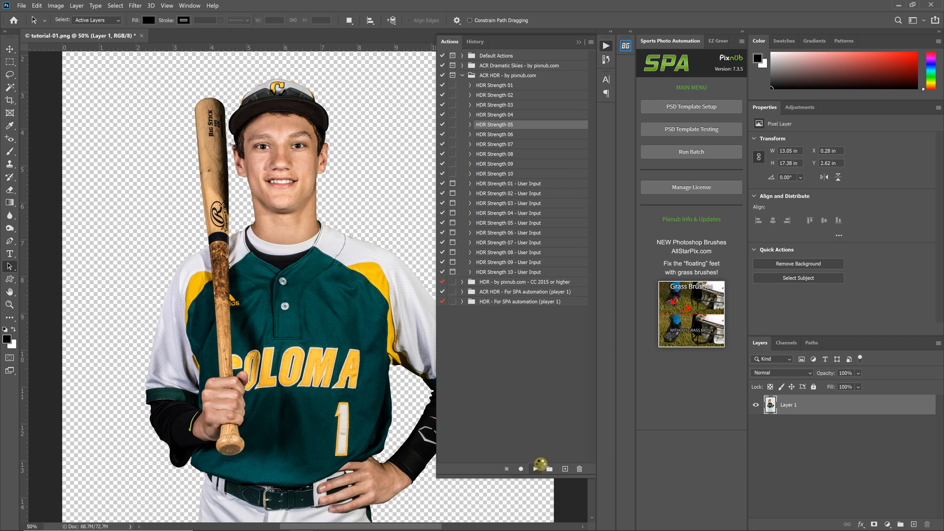
click(541, 467)
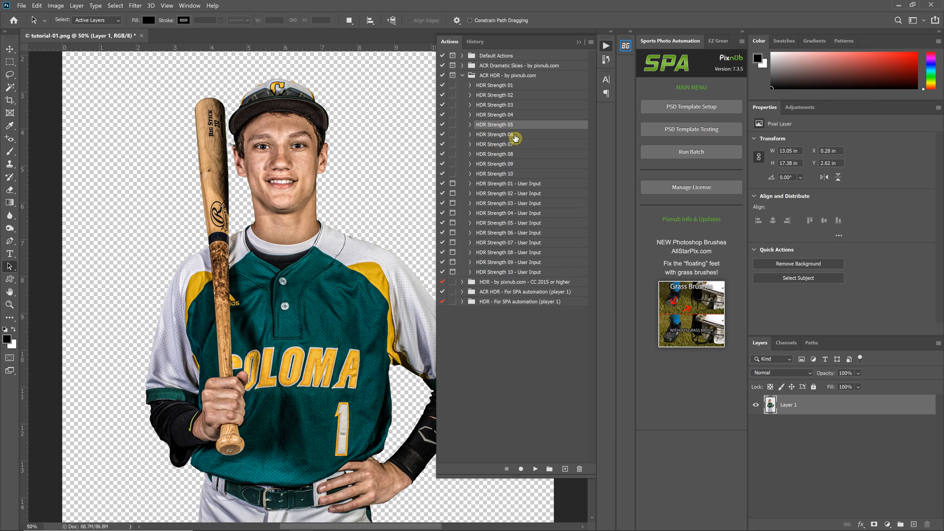
click(512, 136)
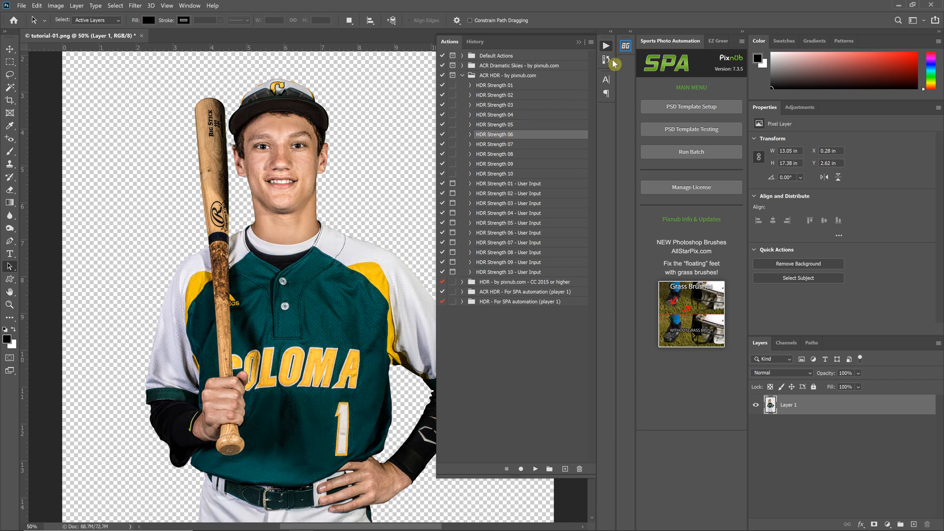
click(535, 468)
Run the HDR Strength 05 - User Input action and accept its Camera Raw settings.
click(470, 223)
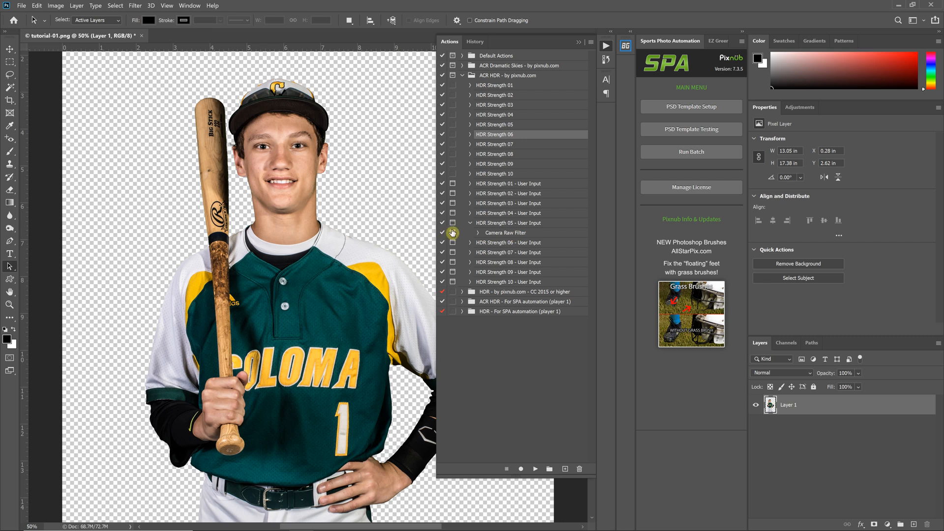
click(495, 234)
click(494, 225)
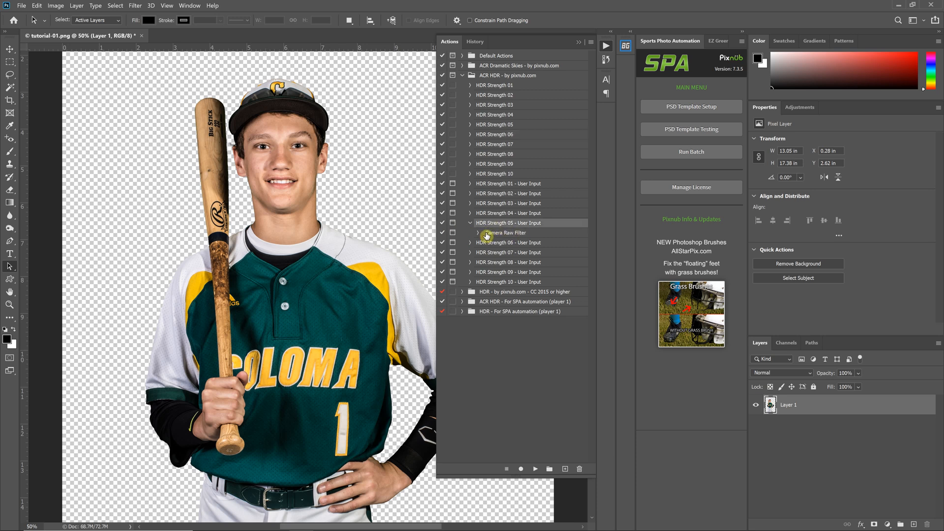
click(536, 470)
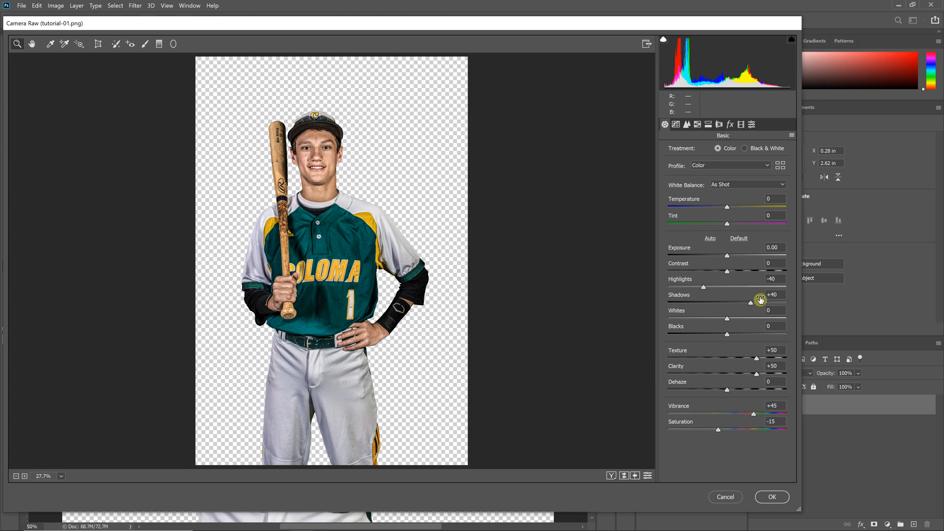
click(791, 135)
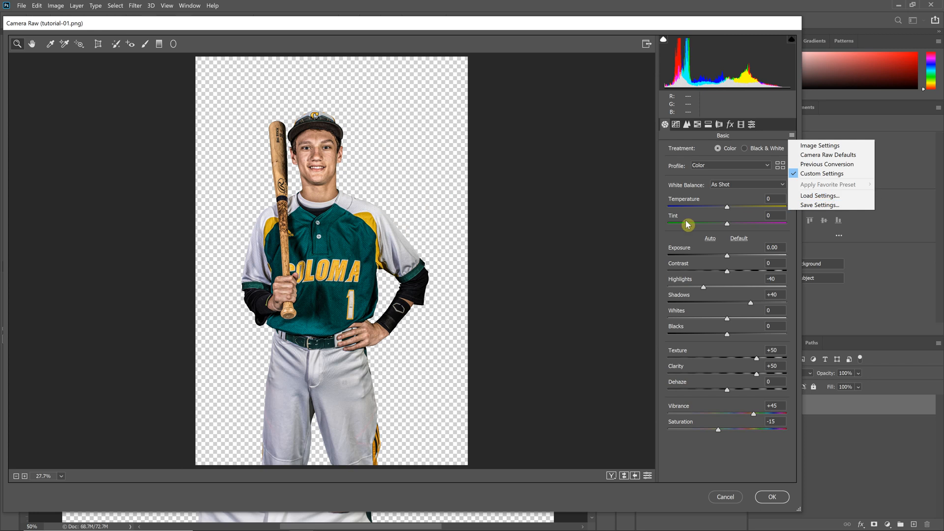
click(713, 442)
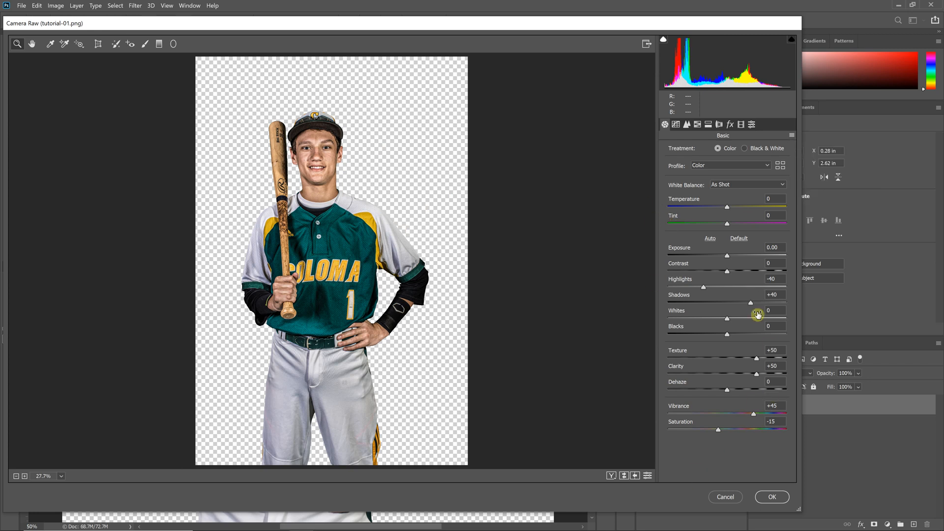
drag(757, 378, 747, 358)
click(771, 498)
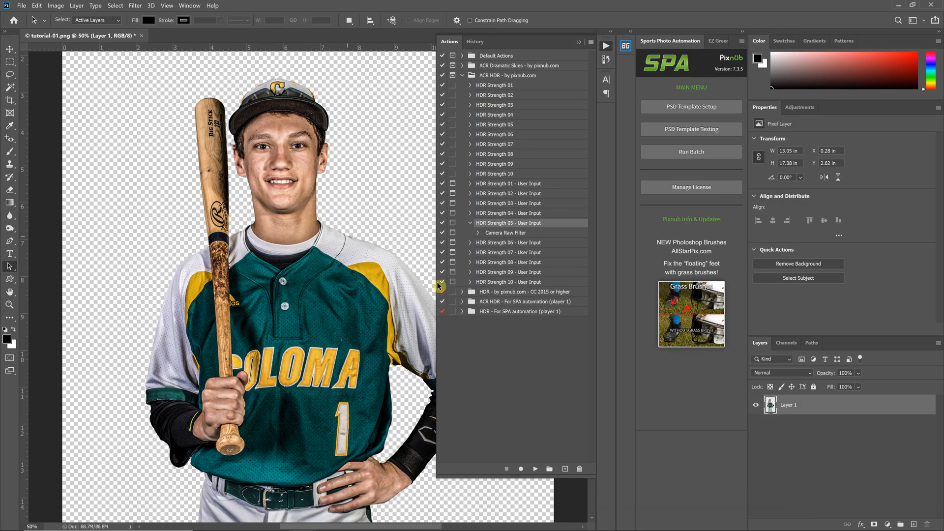
Undo the Camera Raw filter result and convert Layer 1 to a Smart Object.
click(470, 223)
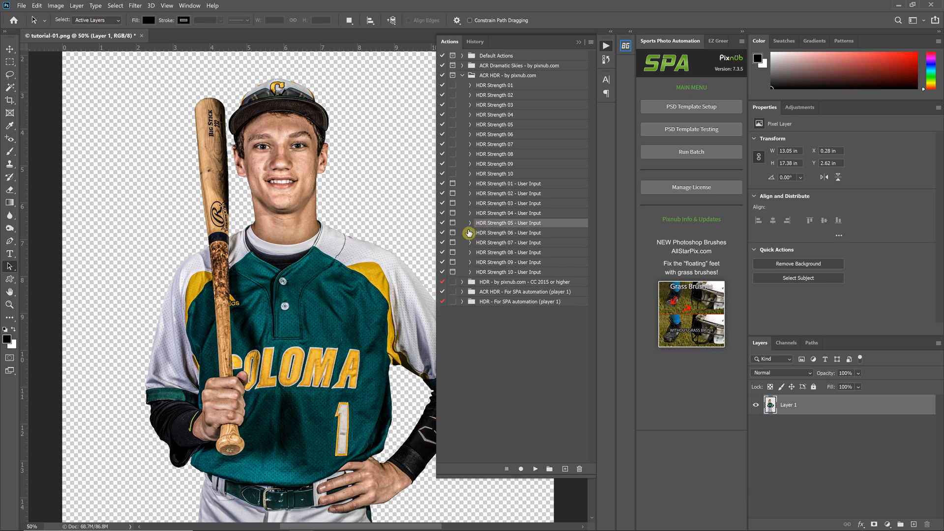
key(ctrl+z)
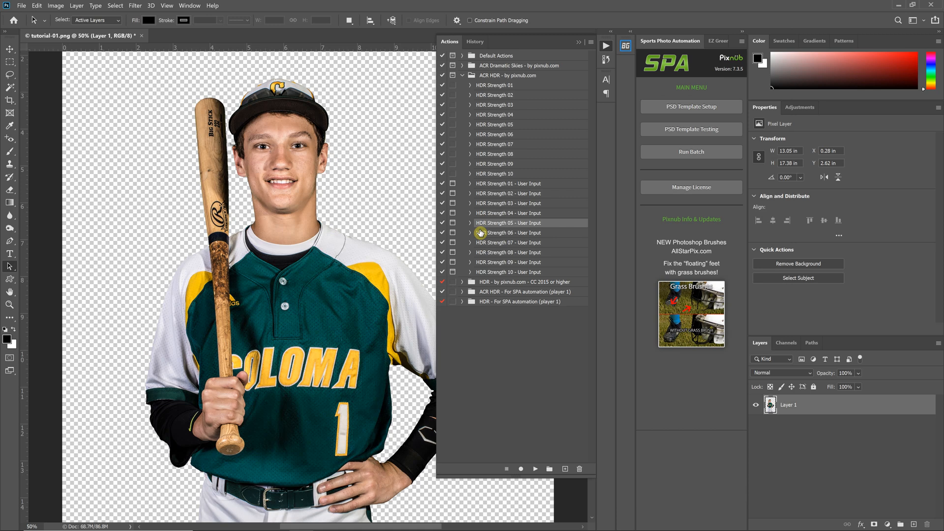
right_click(892, 412)
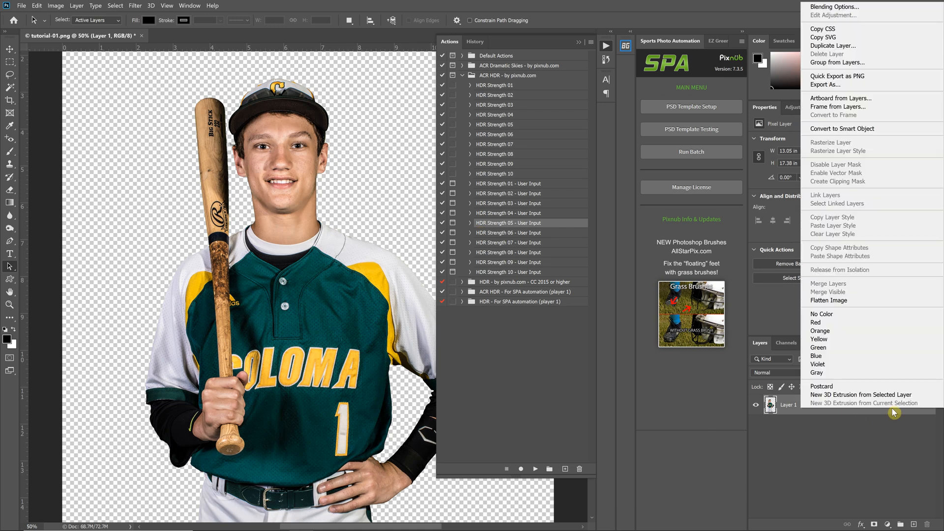
click(863, 130)
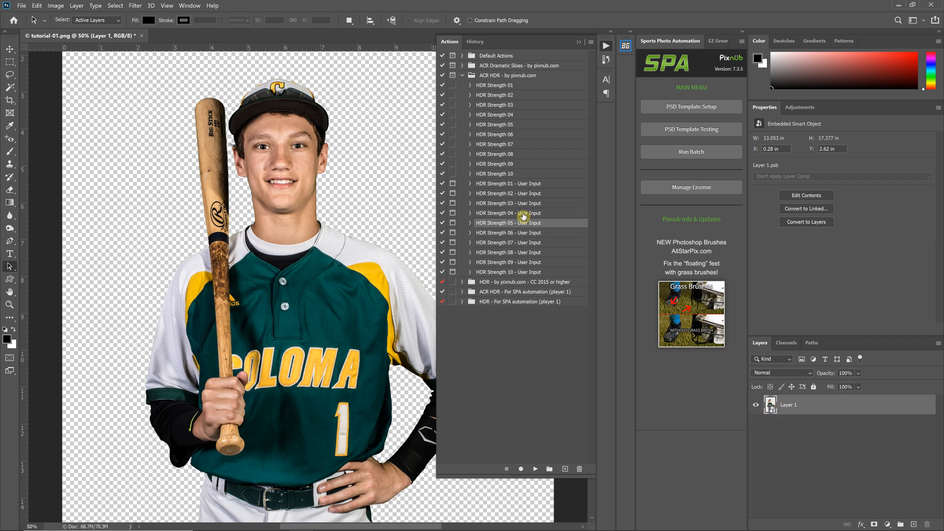
Apply the HDR Strength 05 action to the Smart Object and toggle its Smart Filters off and on to compare.
click(494, 125)
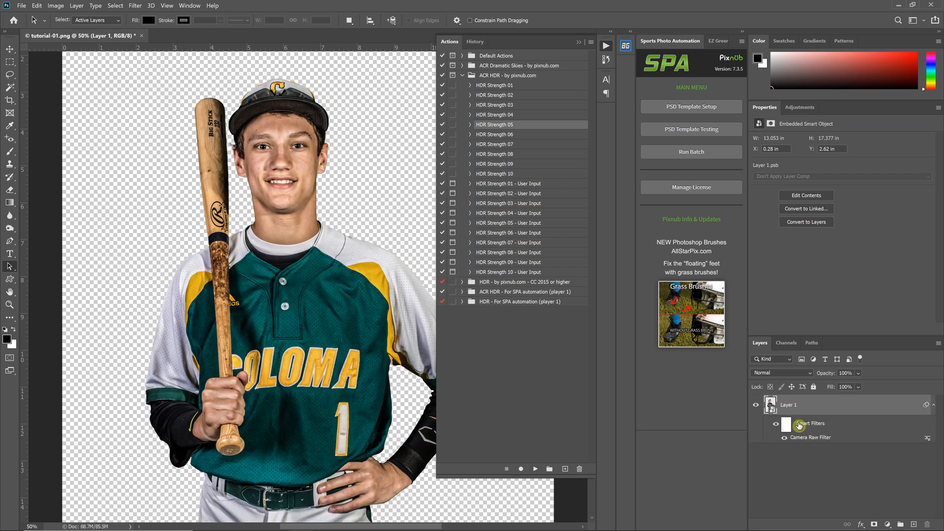
click(776, 424)
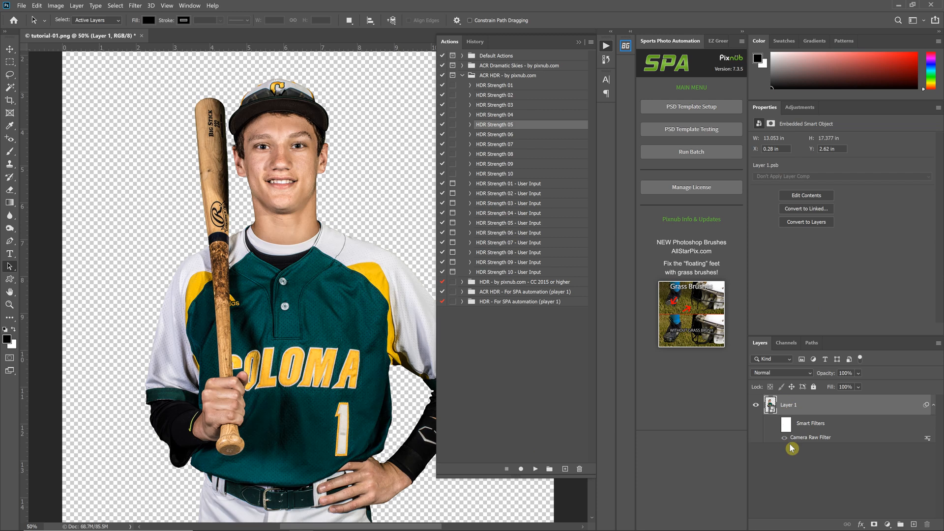
click(776, 425)
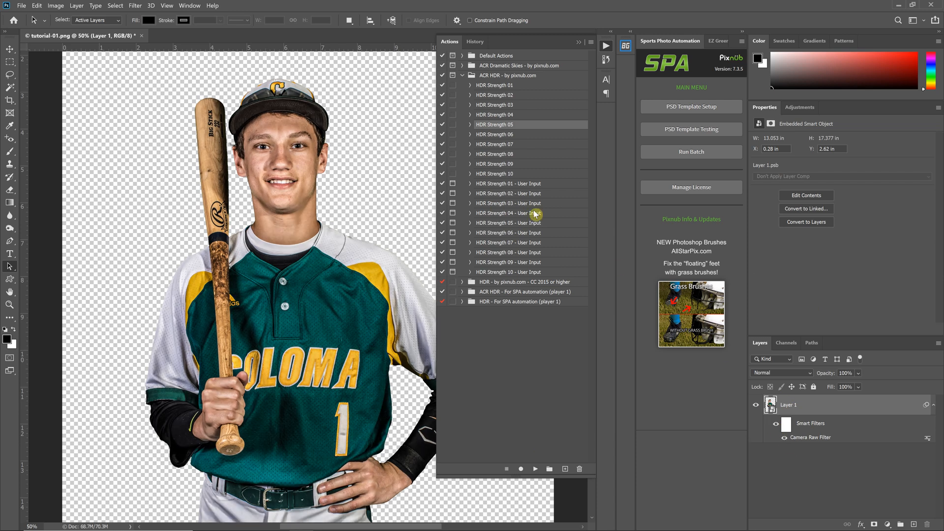
Apply HDR Strength 05 a second time and toggle both Camera Raw smart filters off and back on.
click(537, 468)
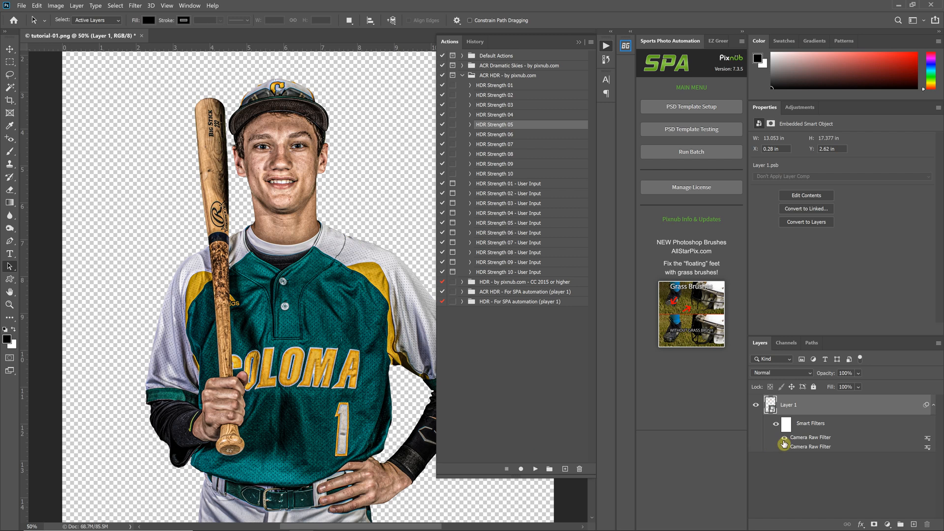
click(784, 445)
click(784, 437)
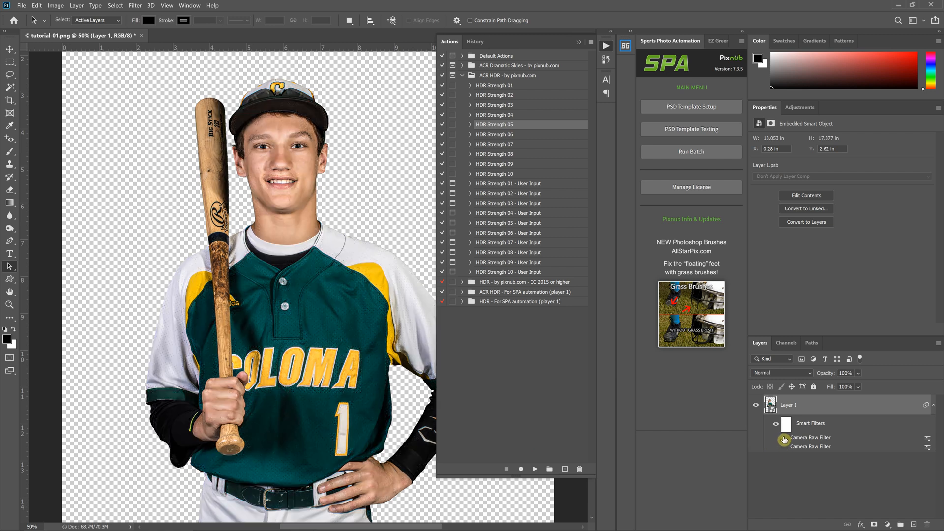
click(784, 438)
click(785, 447)
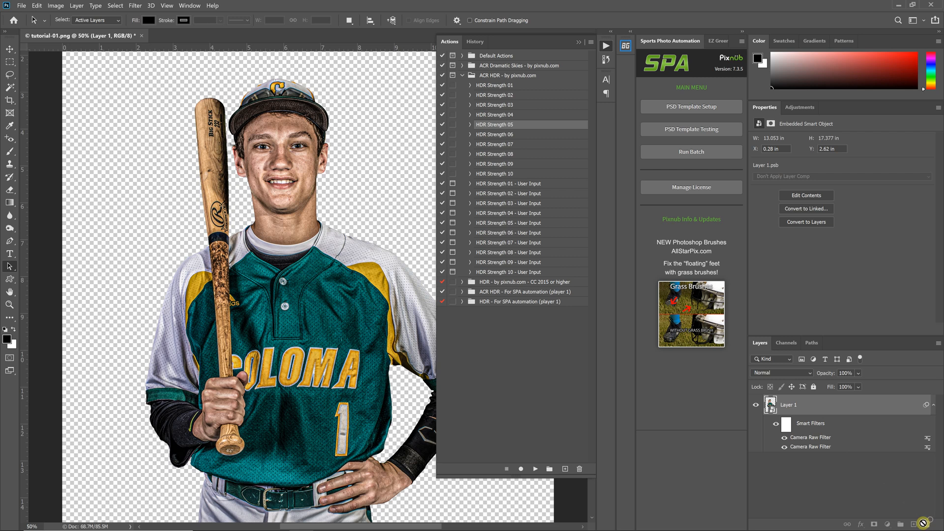
Delete the Camera Raw smart filters from Layer 1.
drag(925, 523, 925, 523)
click(537, 470)
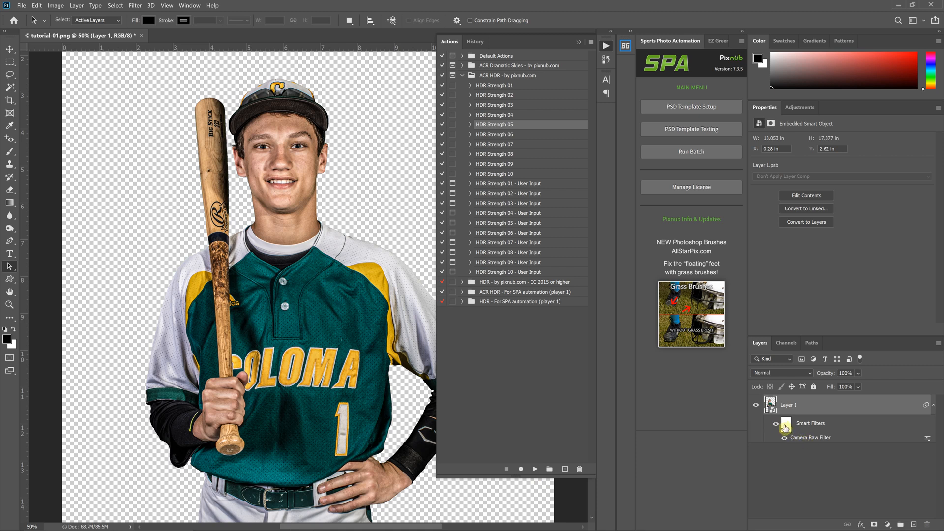
drag(812, 441, 926, 524)
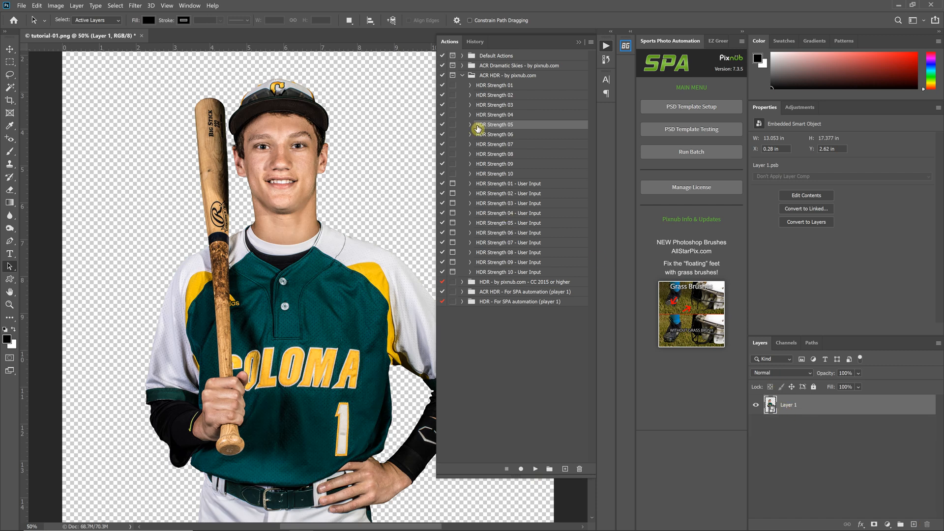
Apply the HDR Strength 04 action to the Layer 1 Smart Object and collapse the actions list.
click(504, 115)
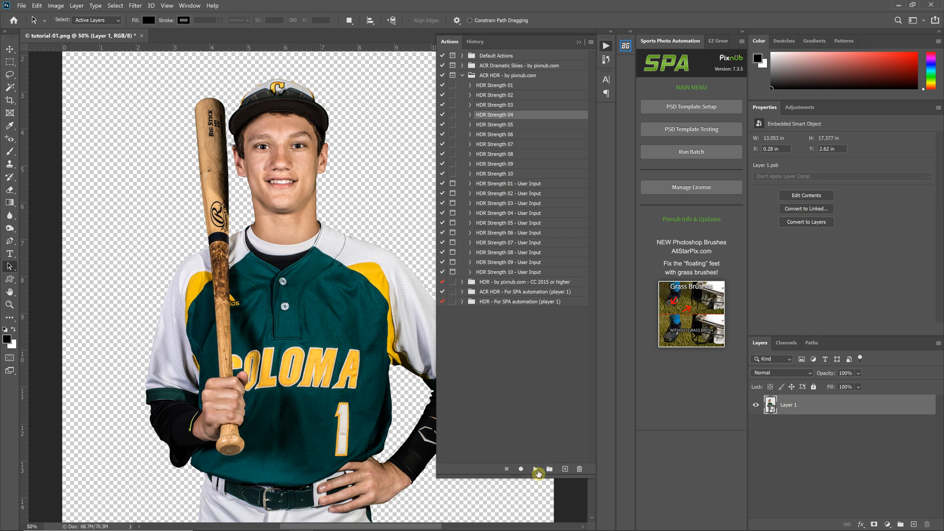
click(535, 468)
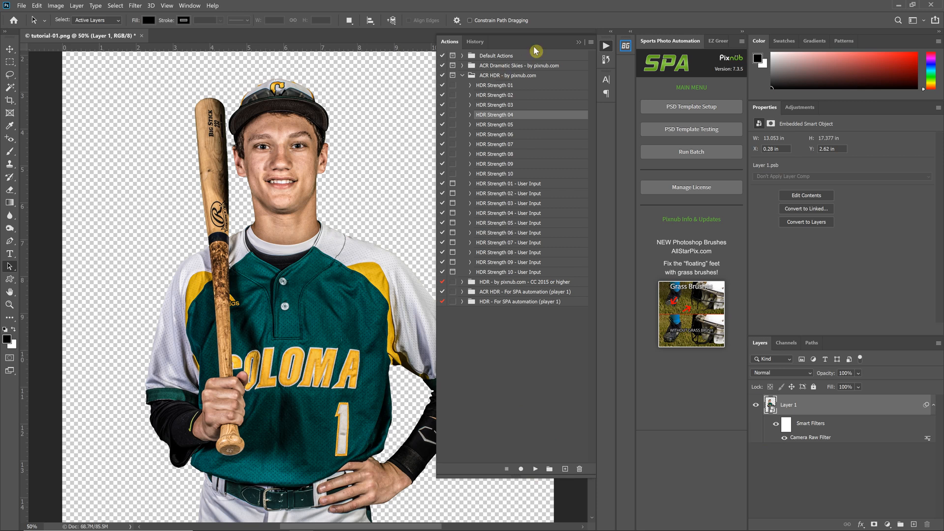
double_click(578, 45)
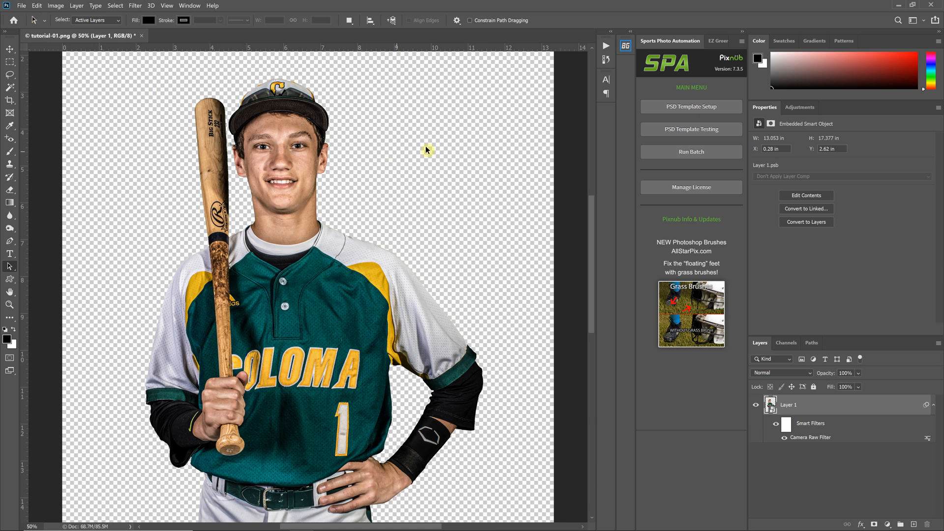
Open DSC_1160.NEF from the HDR Tutorial folder in Camera Raw and reset it to Camera Raw Defaults.
click(21, 6)
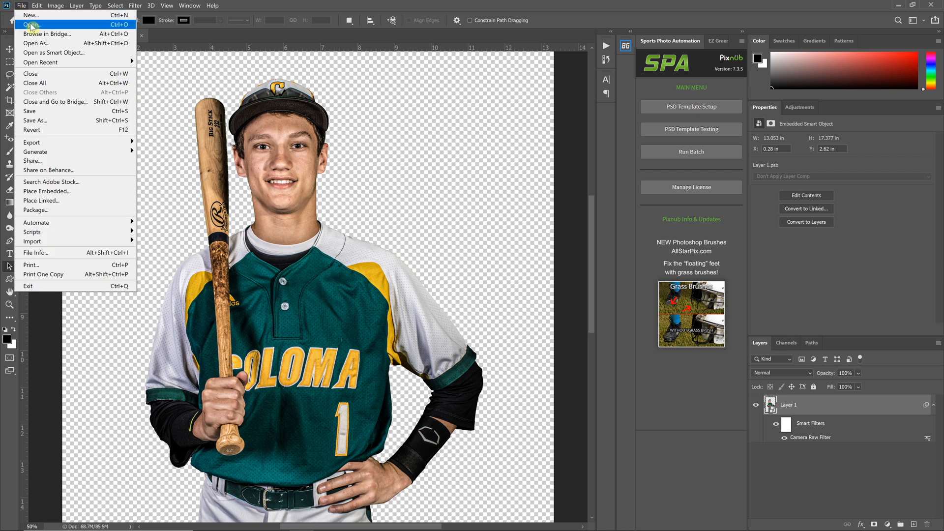
click(32, 24)
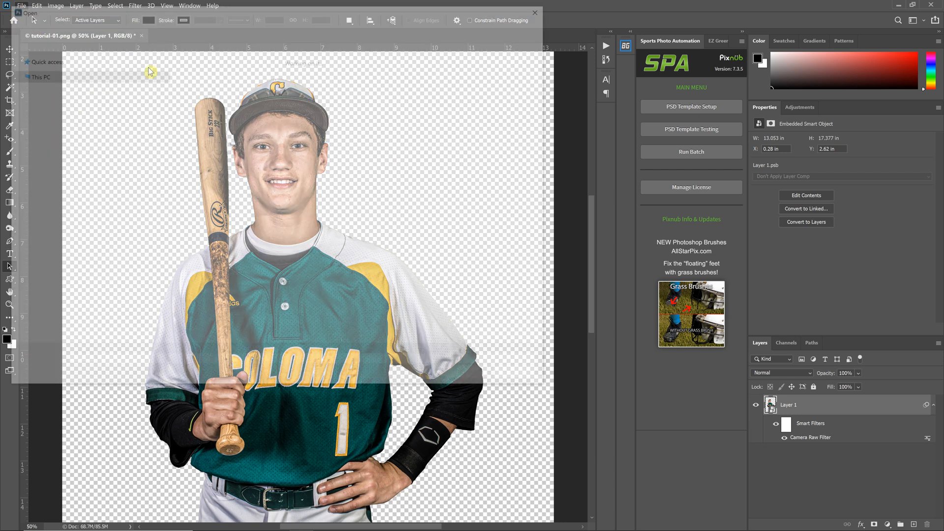
click(249, 77)
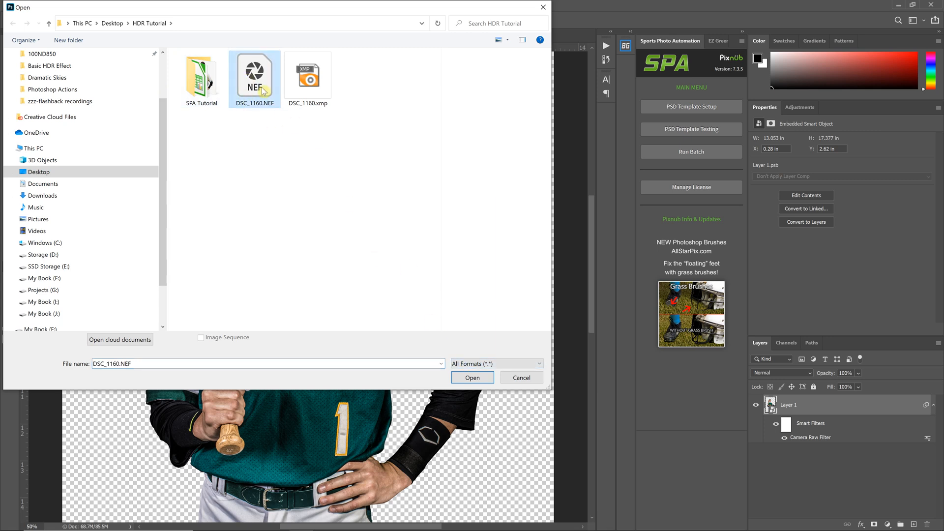
click(471, 379)
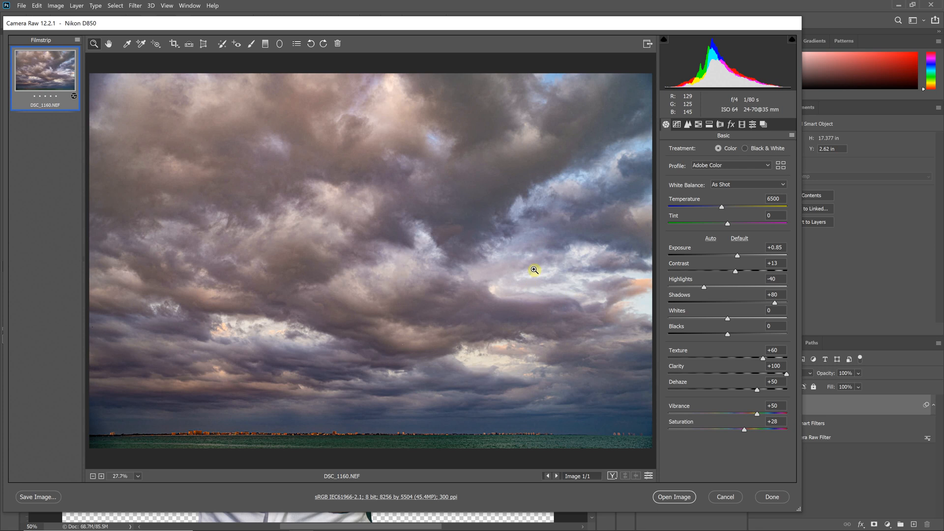
click(792, 137)
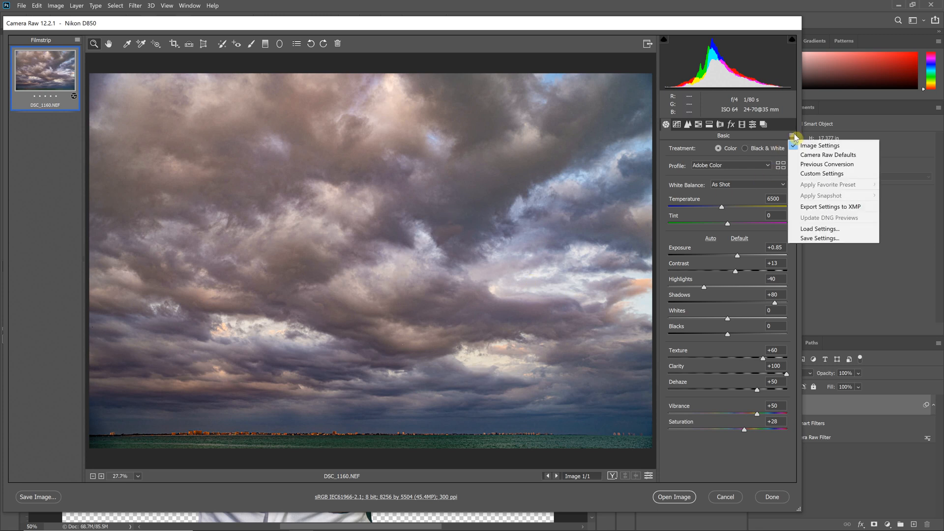
click(820, 156)
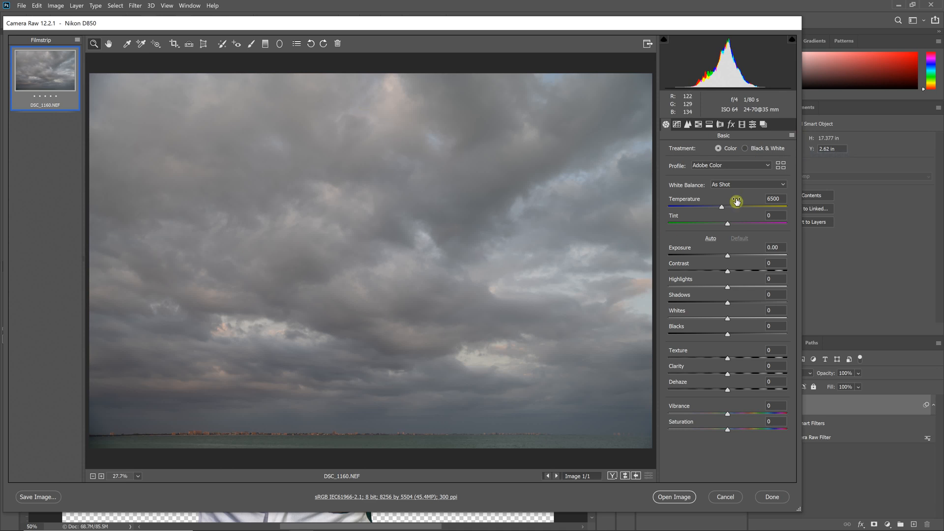
Load the Dramatic Sky Strength 10.xmp settings from the Dramatic Skies presets folder onto the raw sky photo.
click(792, 136)
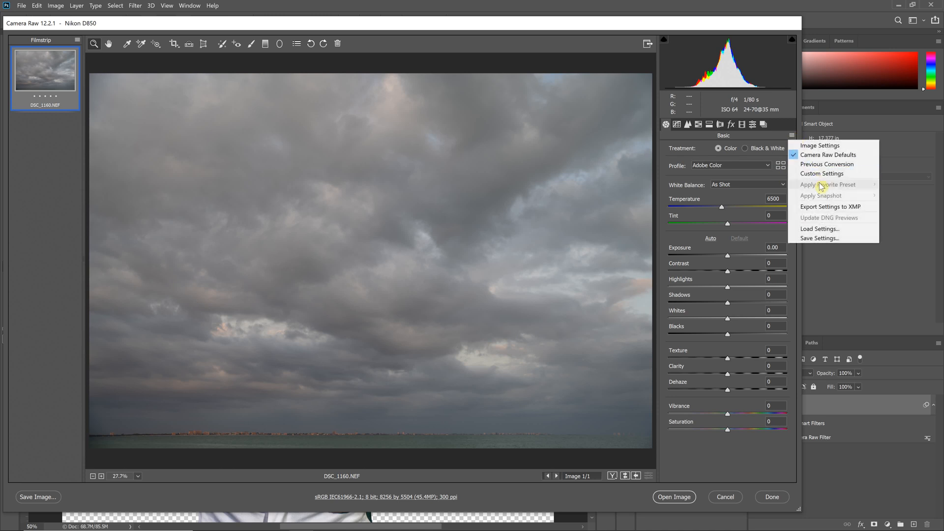
click(820, 229)
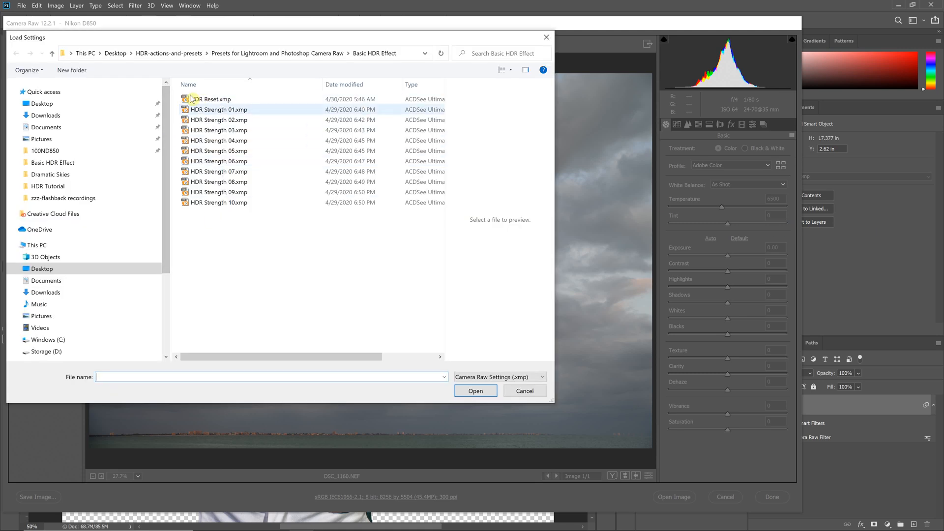
click(253, 54)
double_click(221, 110)
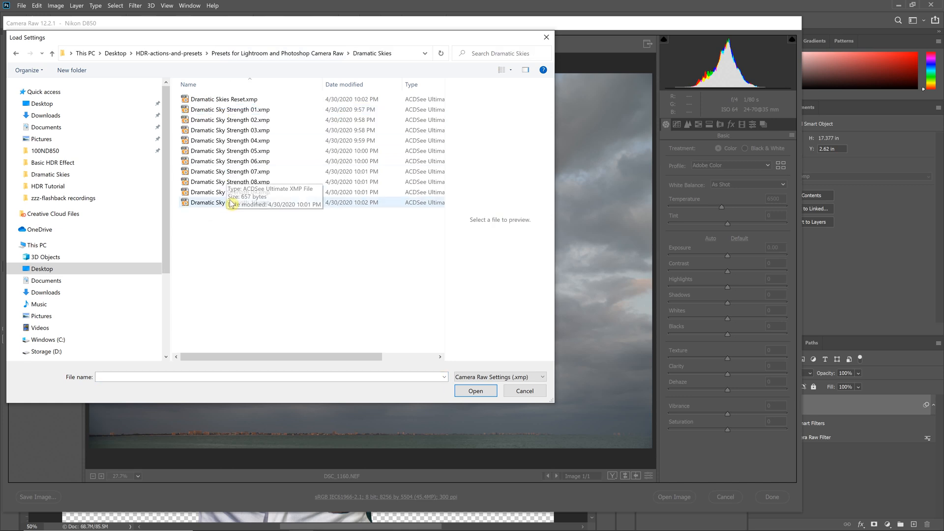
click(257, 203)
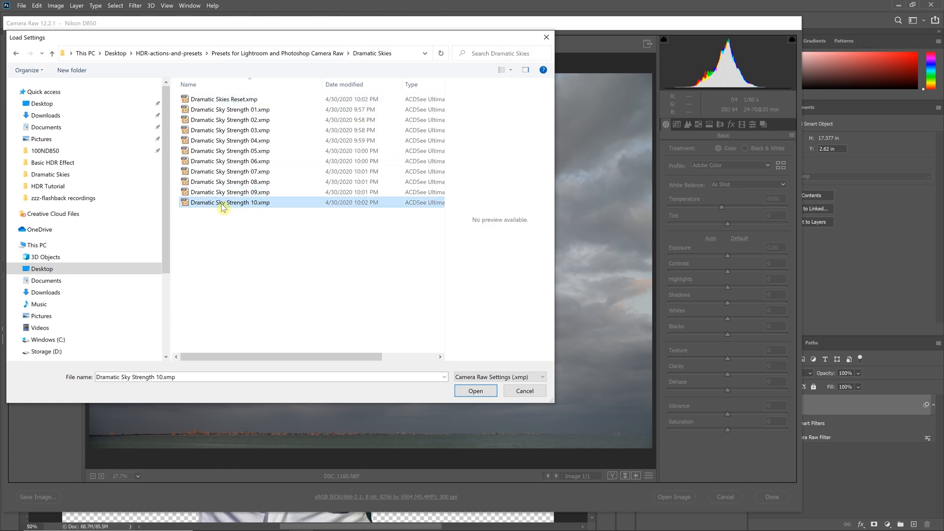
click(475, 392)
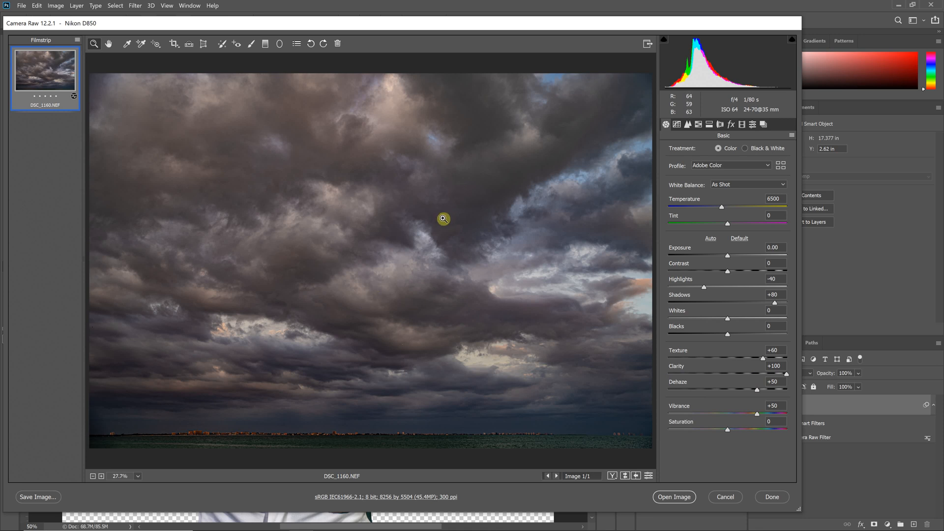
Set the sky photo's Exposure to +0.85, Contrast to +18, Vibrance to +60 and Saturation to +10.
drag(736, 252, 738, 265)
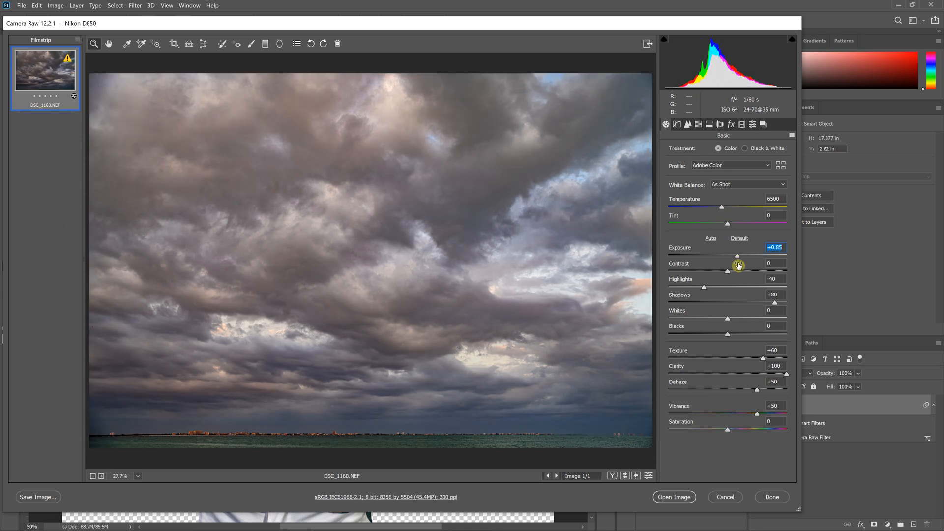
click(739, 271)
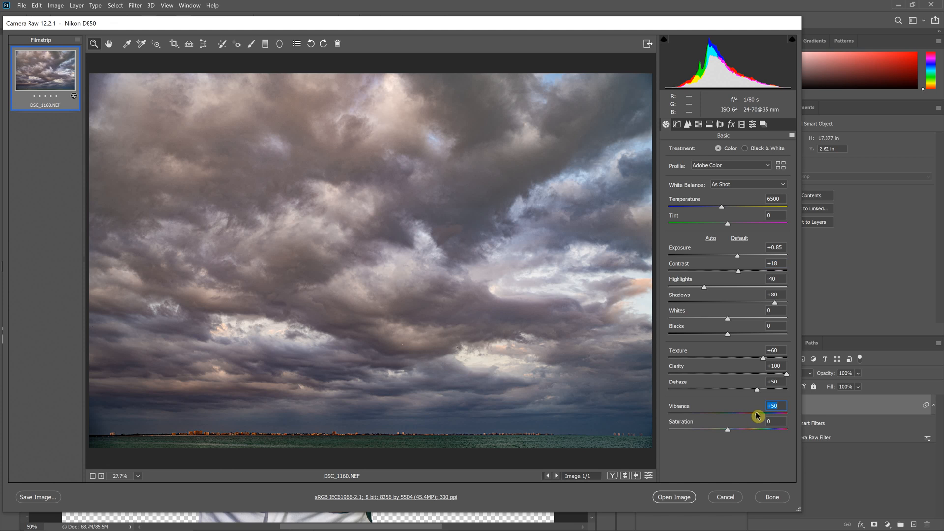
drag(762, 417, 763, 414)
click(734, 430)
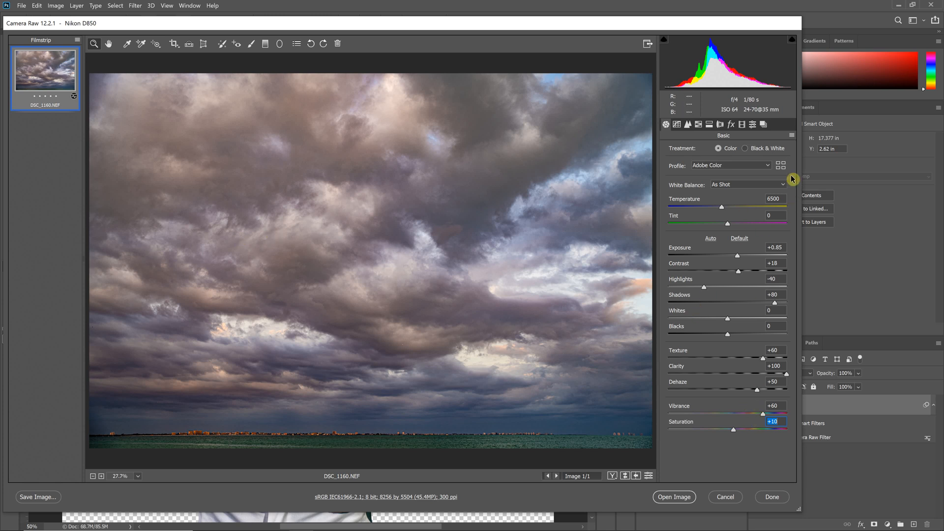
Reset the sky photo to Camera Raw Defaults and close Camera Raw without opening the image.
click(791, 135)
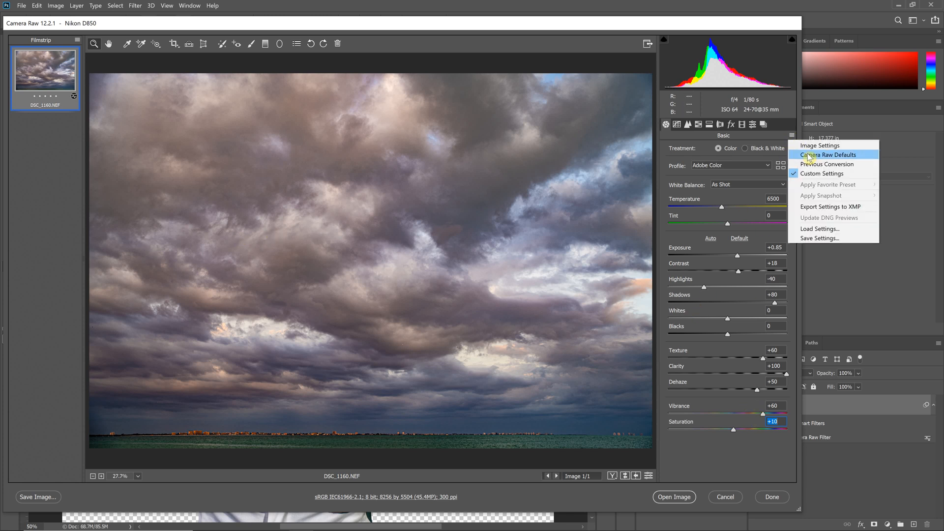
click(808, 155)
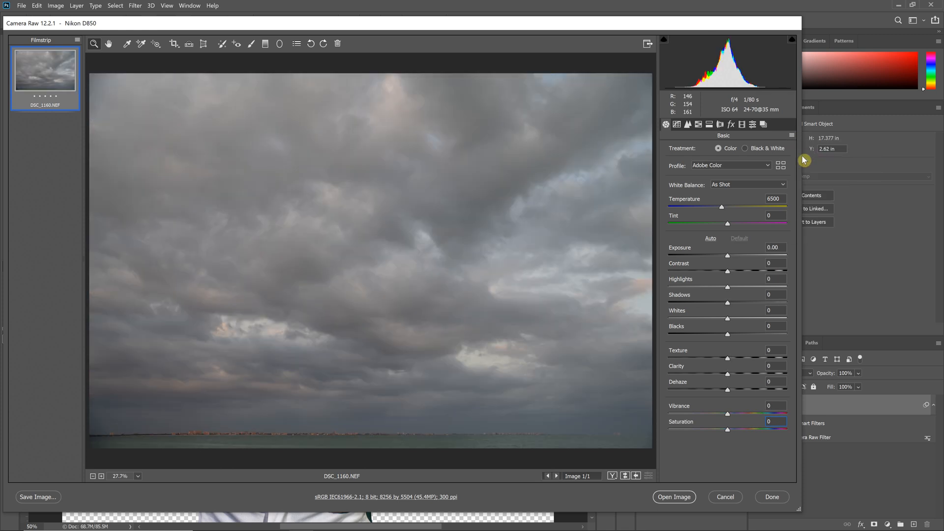
click(725, 497)
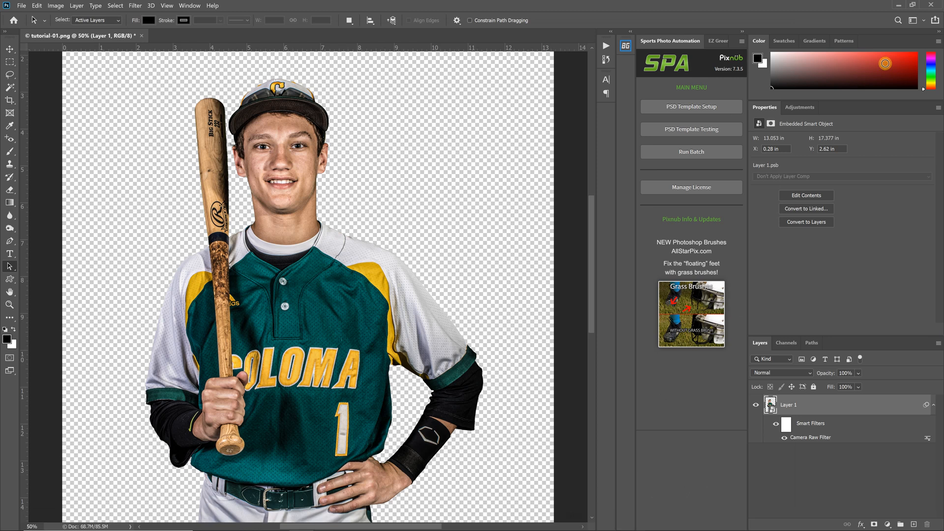
Switch to Lightroom Classic and open the cloudy sky photo from the library in the Develop module.
click(325, 521)
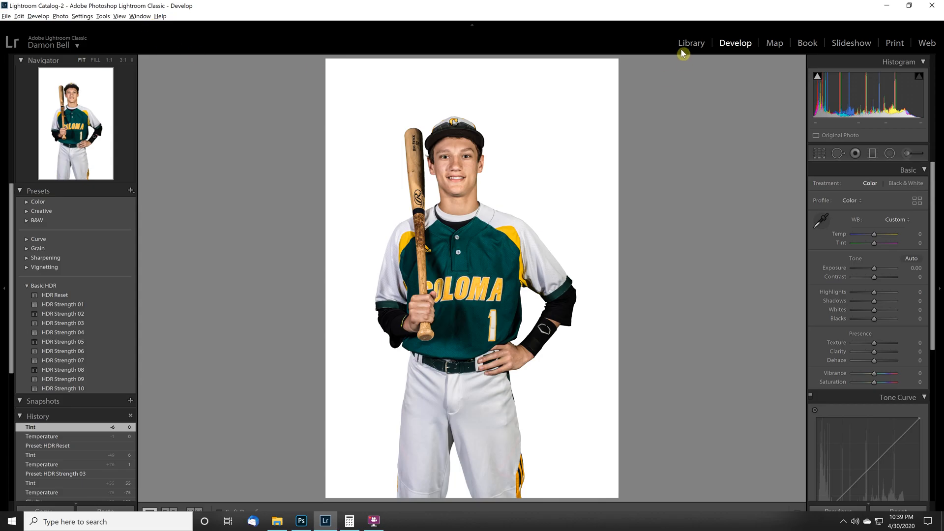
click(685, 48)
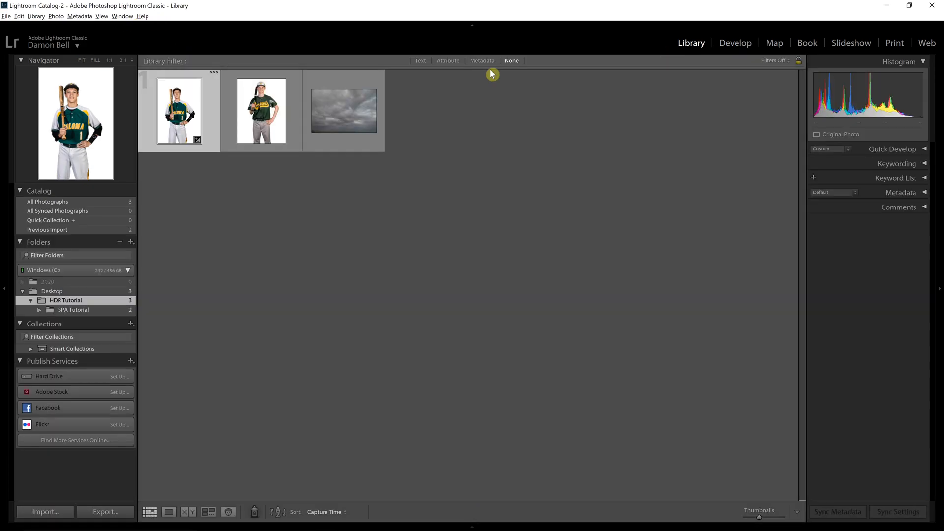
click(343, 120)
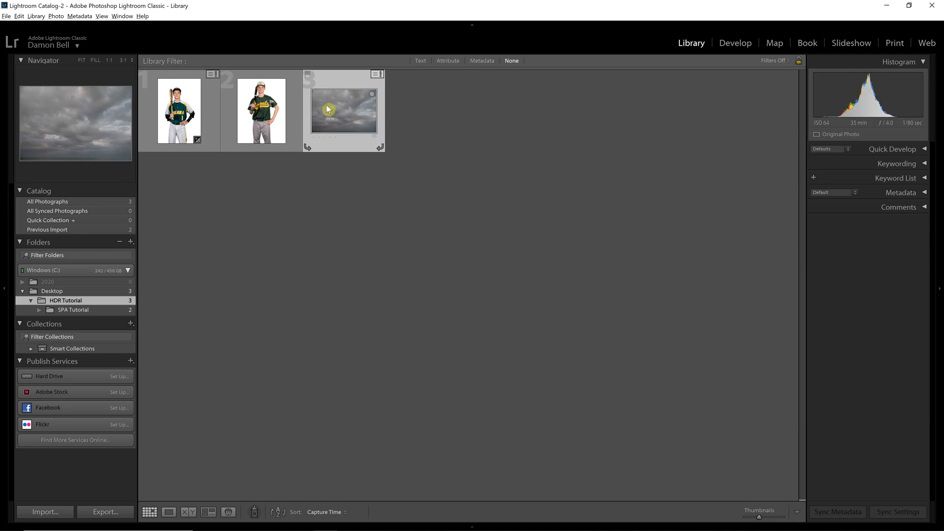
click(732, 42)
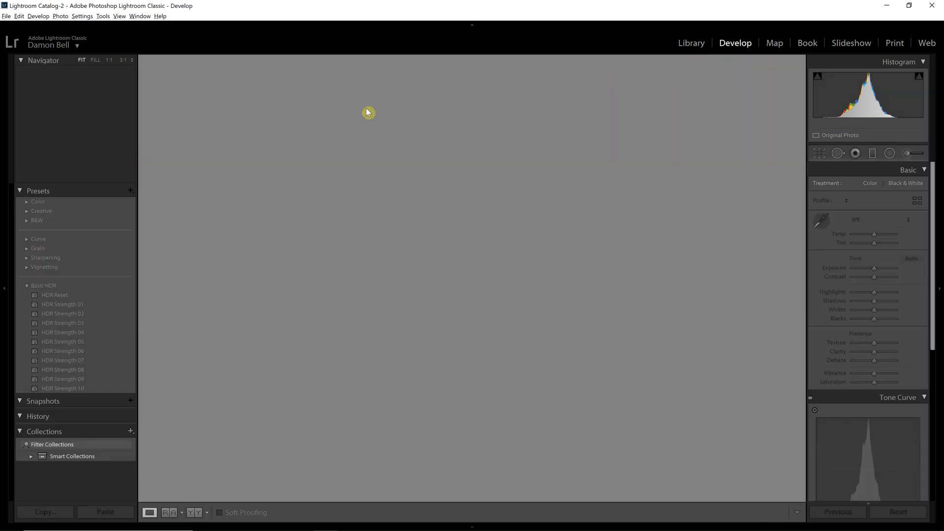
Import Dramatic Skies Reset and Dramatic Sky Strength 01 to 10 from the Dramatic Skies folder as presets.
click(132, 193)
click(156, 212)
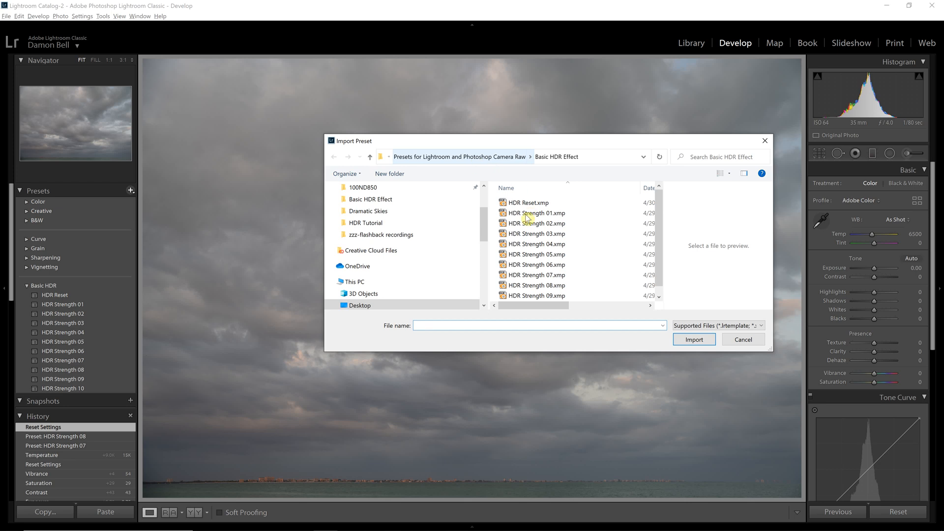
key(alt+Up)
click(513, 213)
click(692, 341)
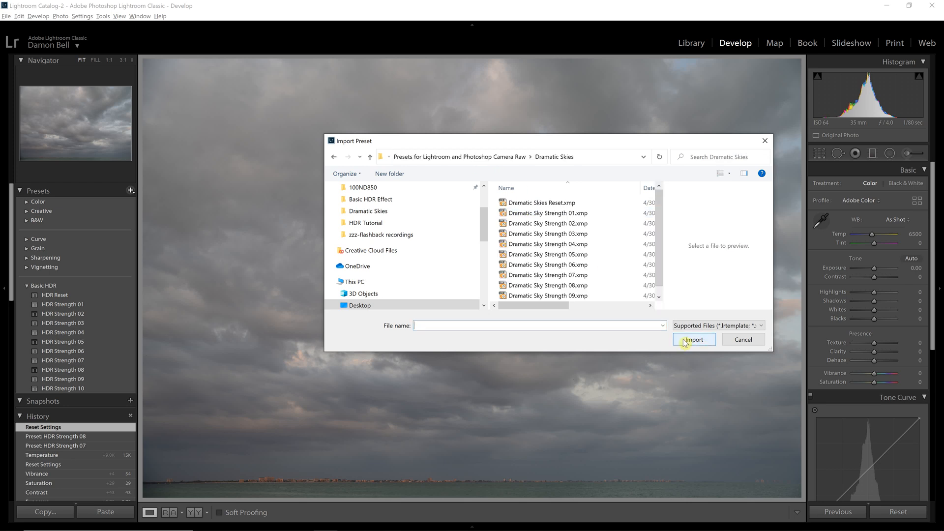
click(541, 202)
scroll(554, 290, down, 1)
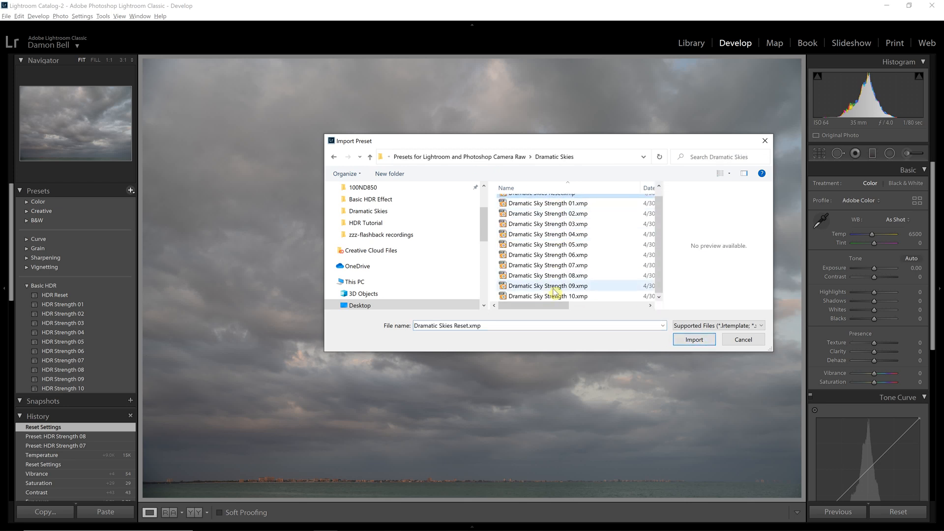
shift+click(562, 296)
click(694, 340)
Collapse the Basic HDR preset group and rename the User Presets group as Dramatic skies.
click(22, 286)
click(44, 304)
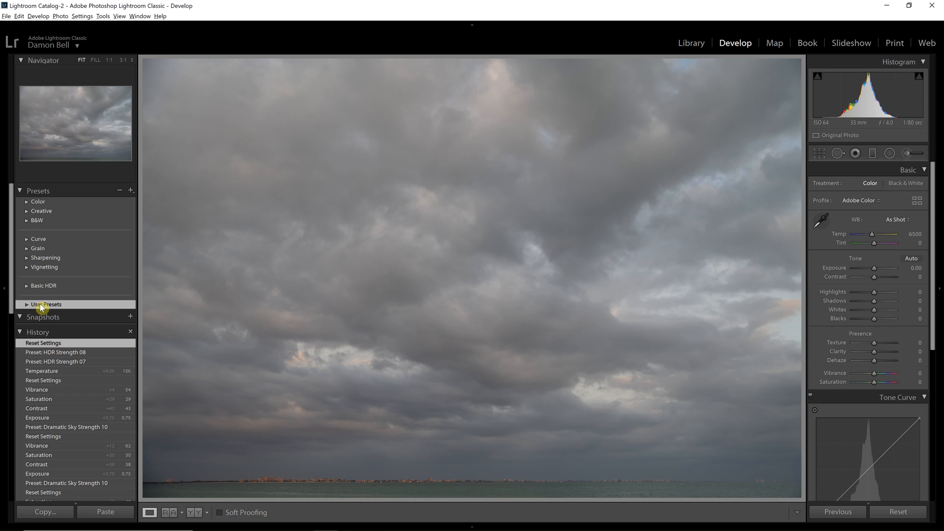
right_click(42, 307)
click(53, 308)
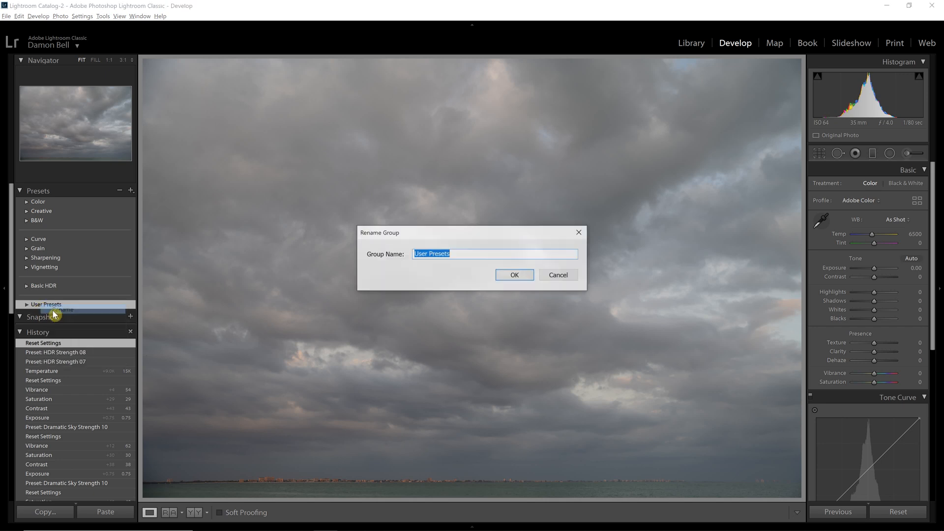
text(DF)
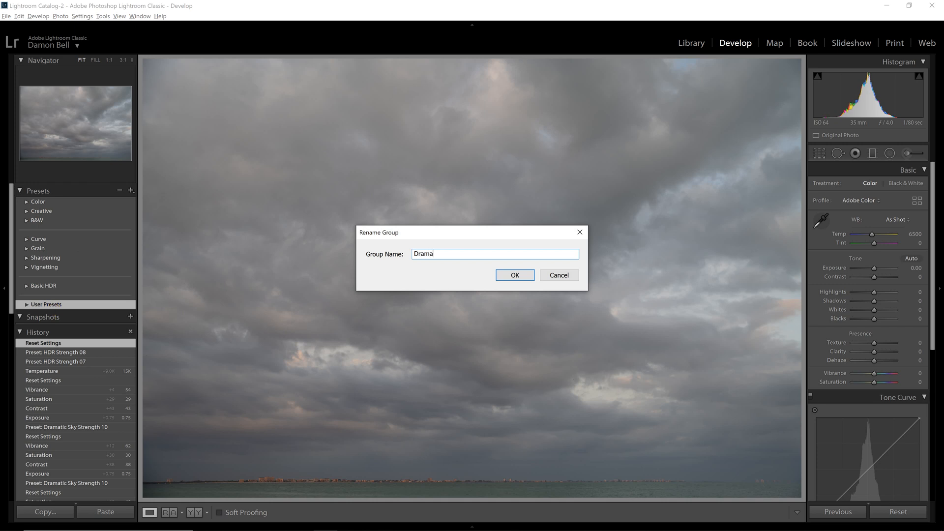
text(amatic skies)
key(Return)
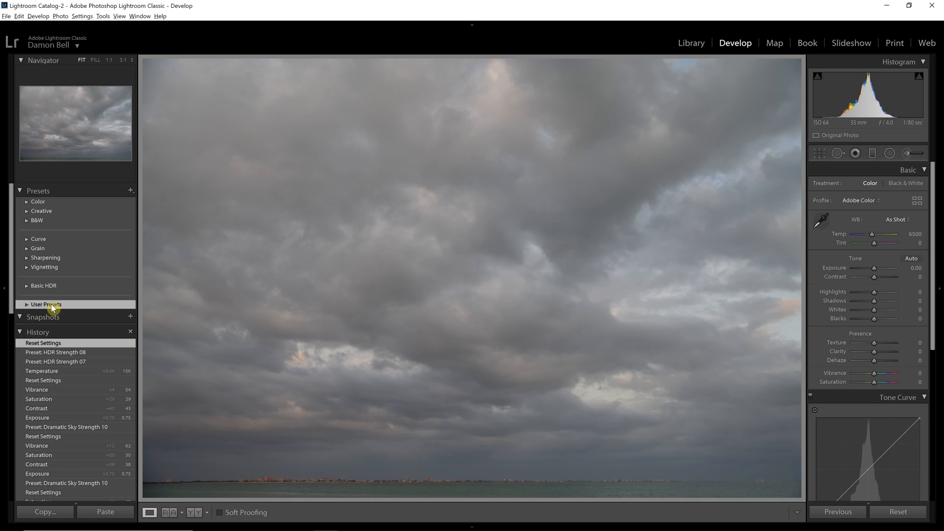
Expand the Dramatic skies preset group and apply Dramatic Sky Strength 10 to the sky photo.
click(27, 296)
scroll(52, 313, down, 3)
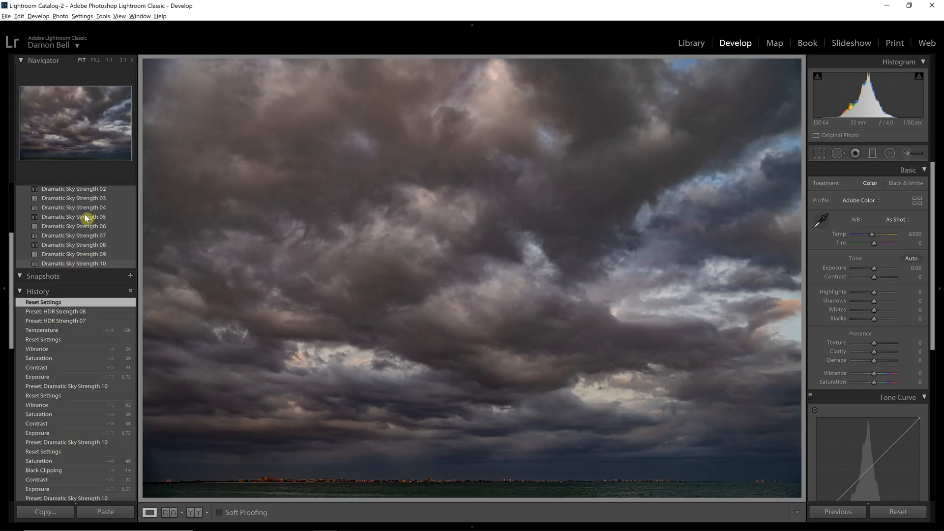
click(91, 266)
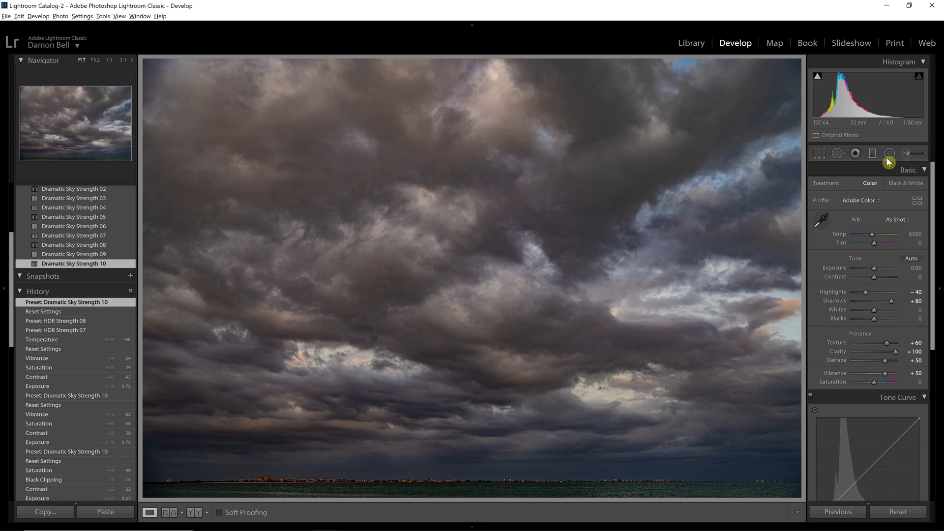
Set the sky photo's Exposure to +0.86, Temp to 7690 and Saturation to +30, and return to Photoshop.
click(878, 267)
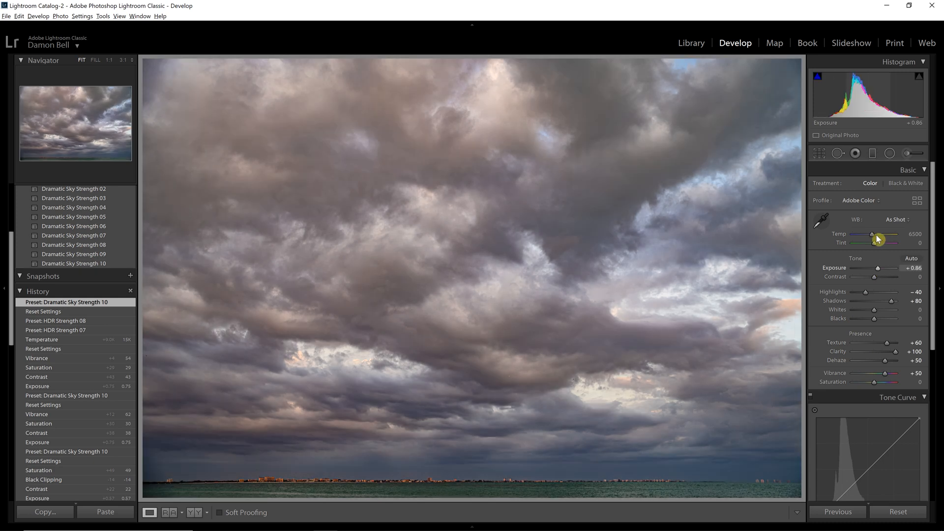
click(877, 235)
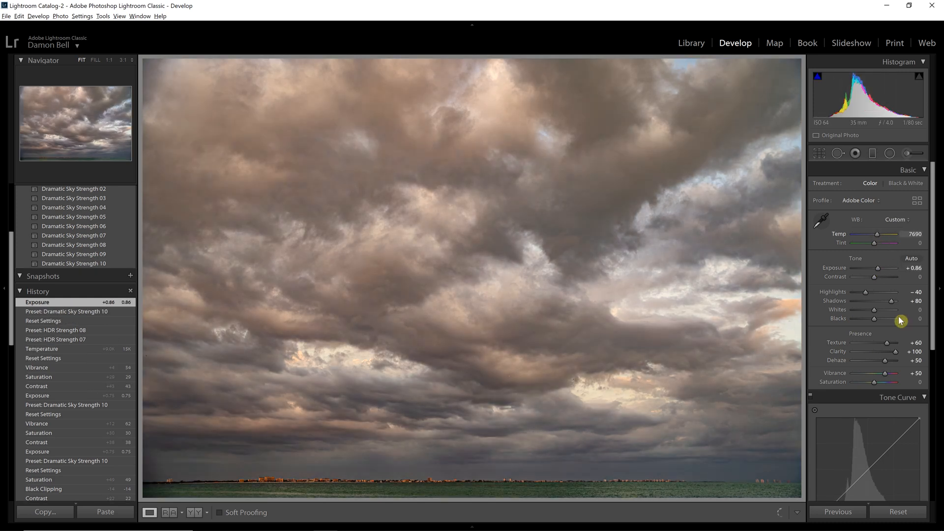
click(881, 382)
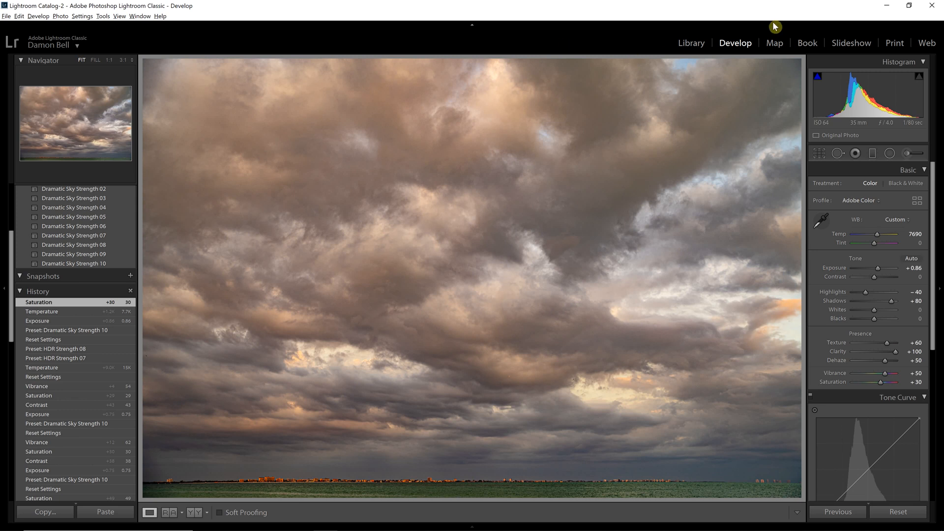
click(887, 5)
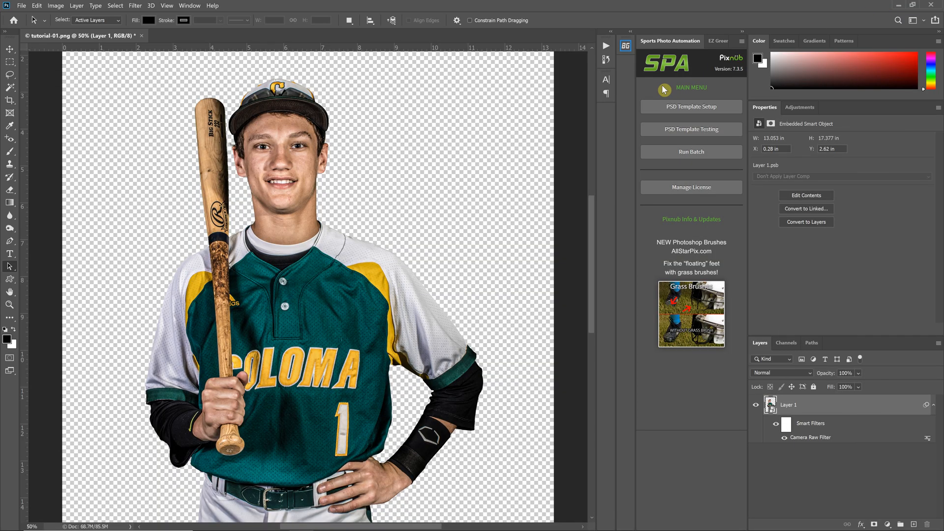